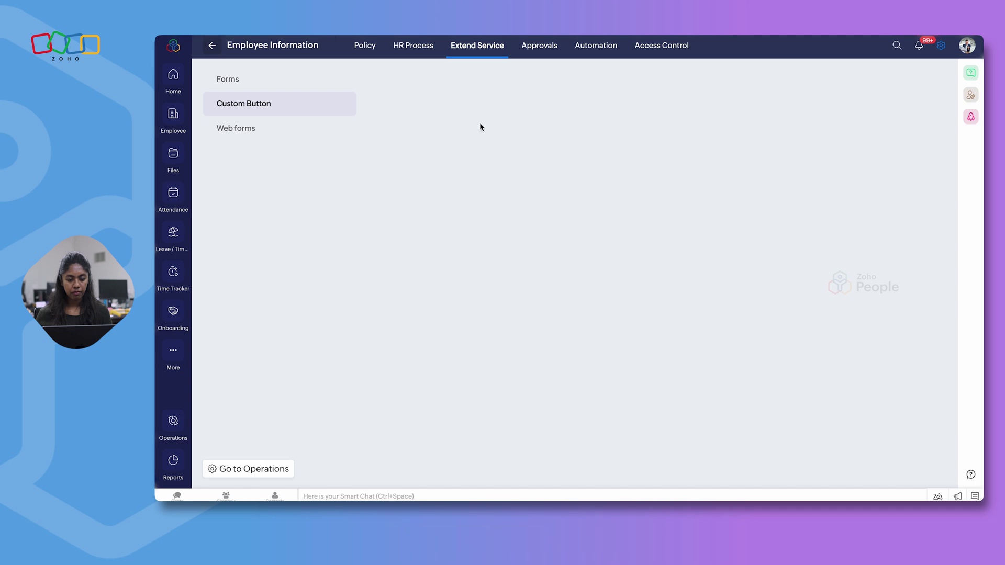
Start a new custom action for the Employee form's custom buttons and name it Trigger Email.
click(462, 55)
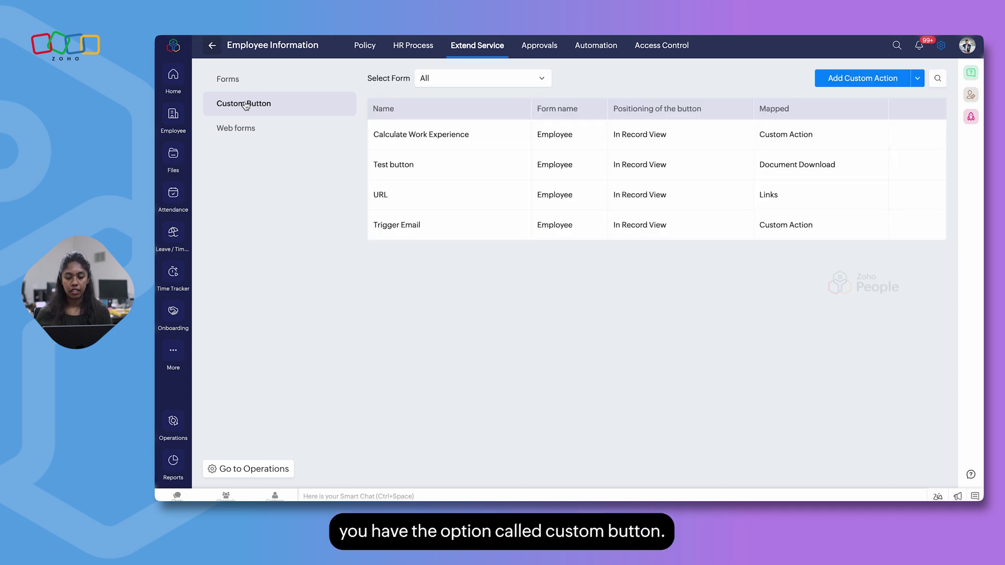
click(857, 79)
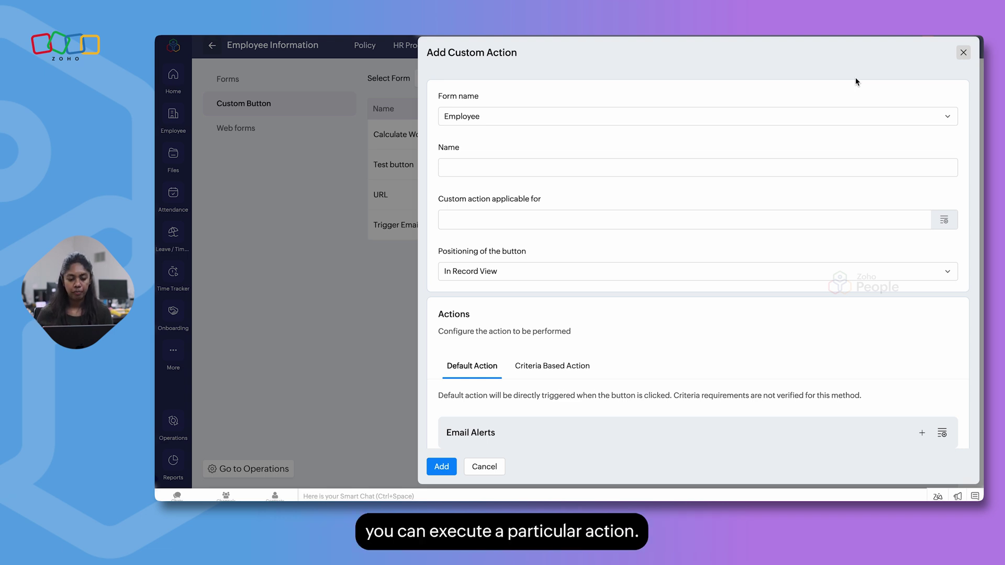
click(598, 164)
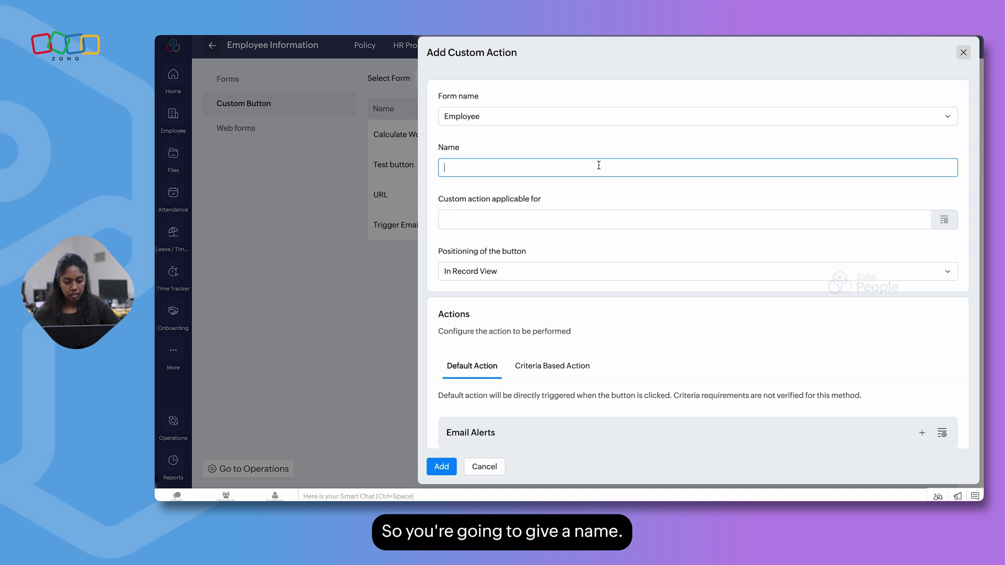
text(Trigger Email)
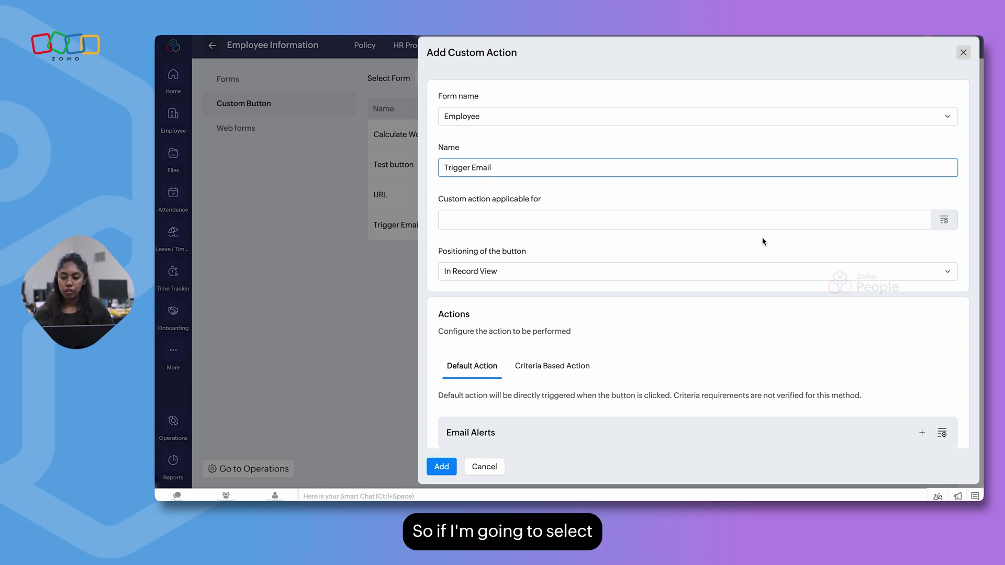
Make the Trigger Email action applicable to two individual users, the first and third employees listed.
click(944, 220)
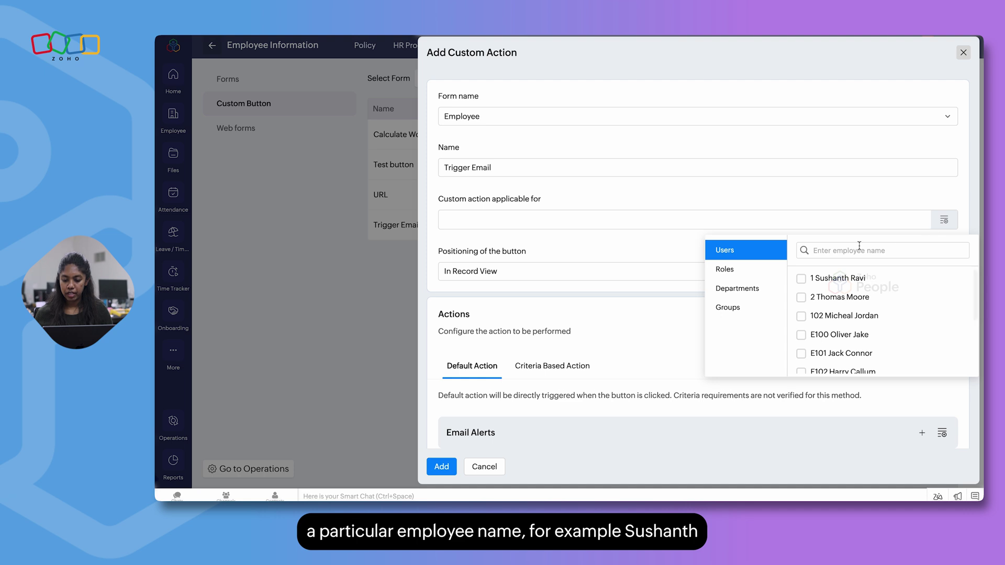
click(802, 279)
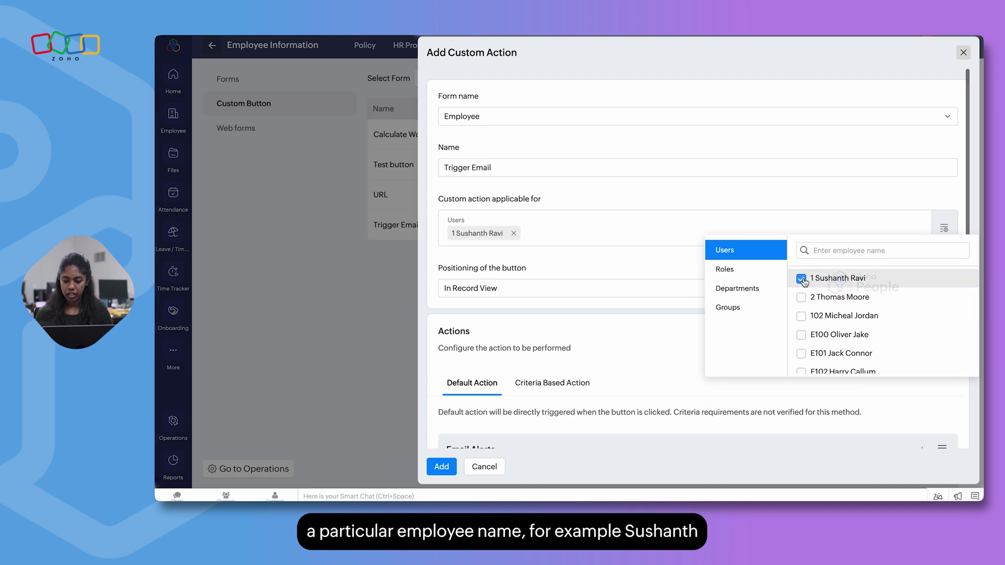
click(802, 316)
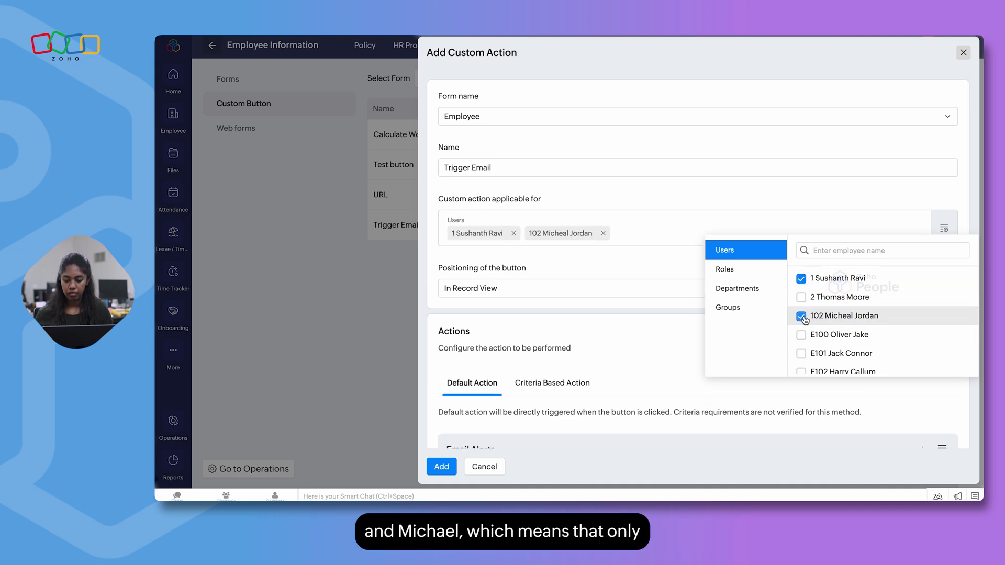
click(626, 272)
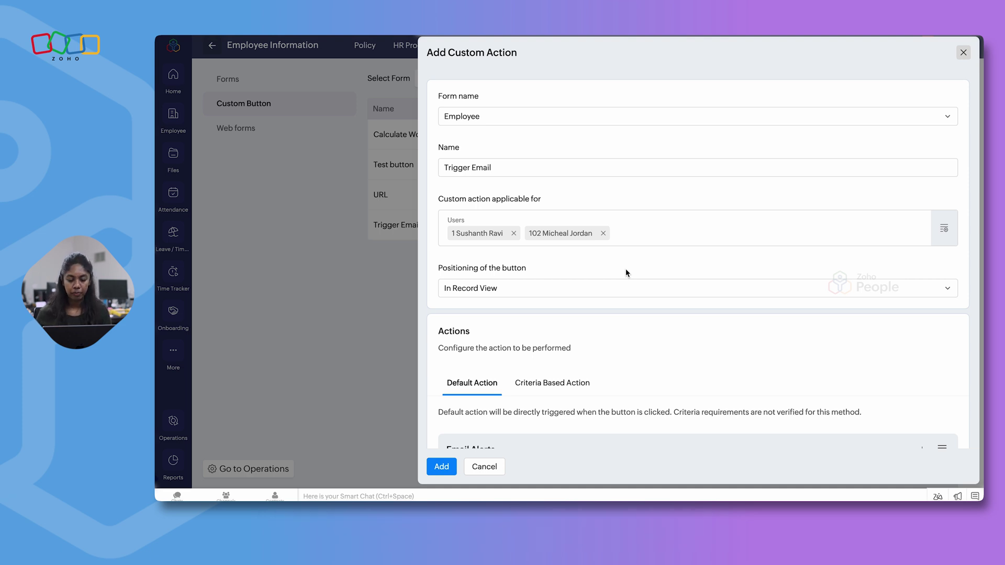
Set the positioning of the Trigger Email button to In Record View.
scroll(725, 310, down, 1)
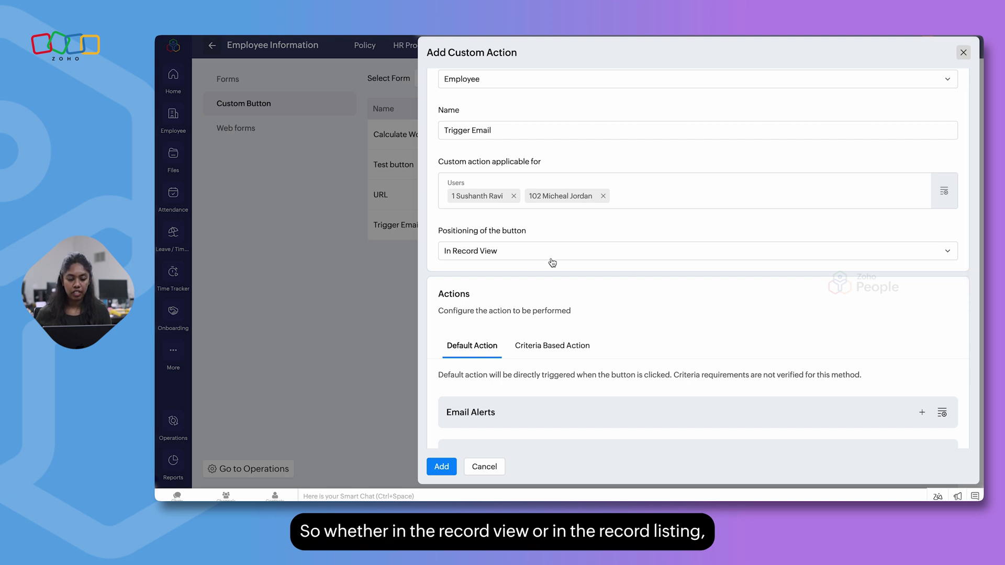
click(516, 253)
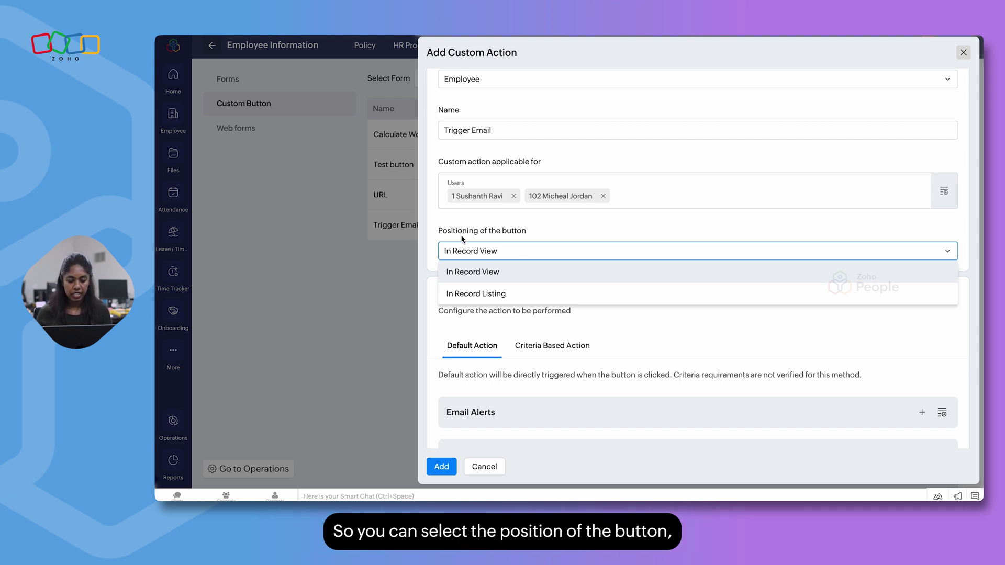
click(501, 272)
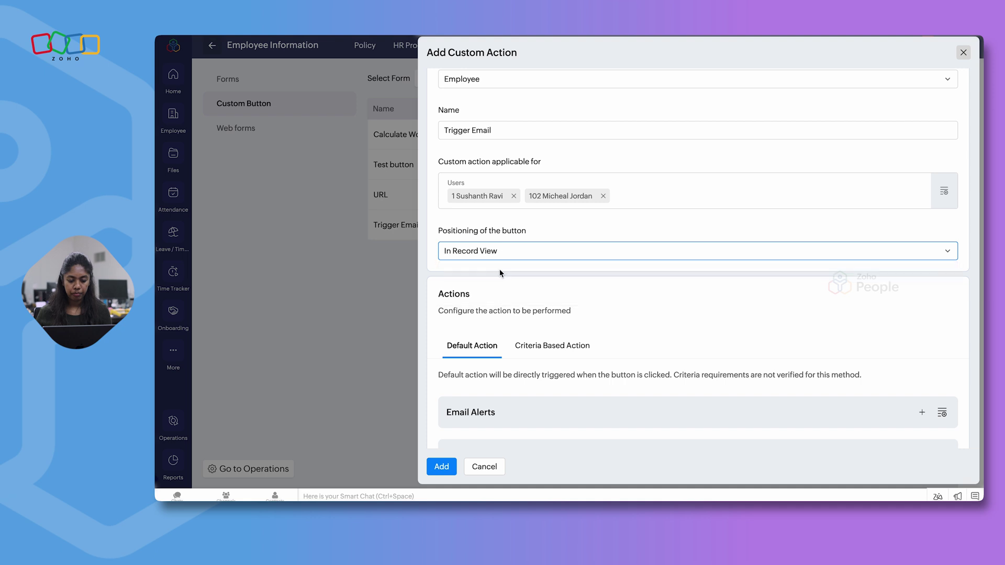
Assign the Welcome new Employee email alert as the default action and add the Trigger Email custom action.
scroll(582, 304, down, 3)
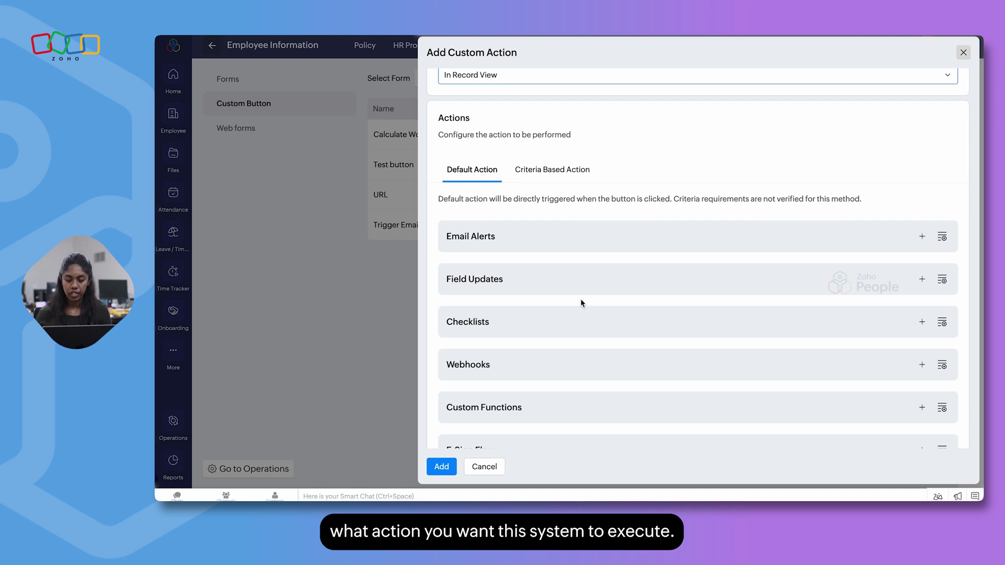
scroll(741, 272, down, 1)
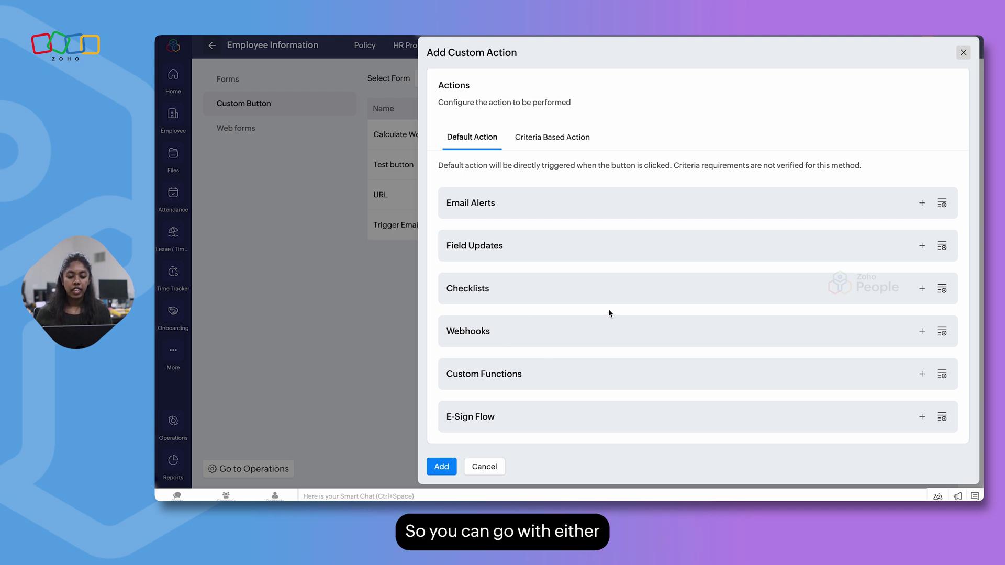
scroll(608, 310, up, 2)
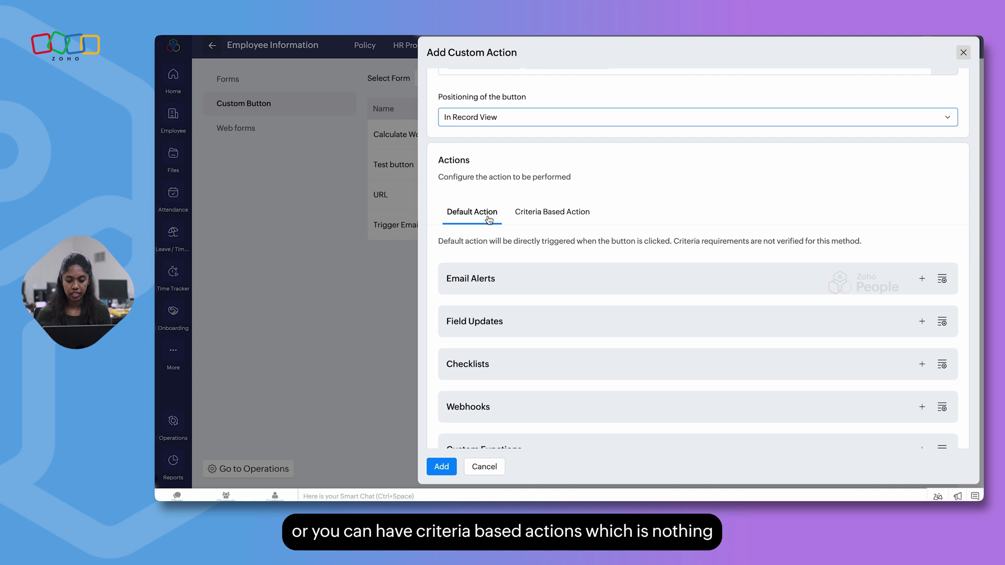
click(565, 215)
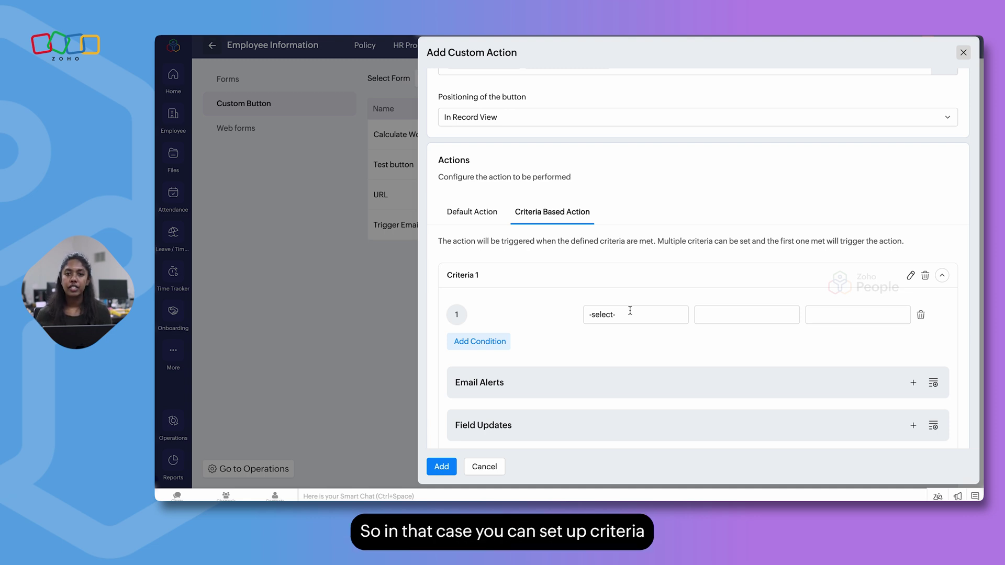
click(486, 218)
scroll(486, 219, down, 3)
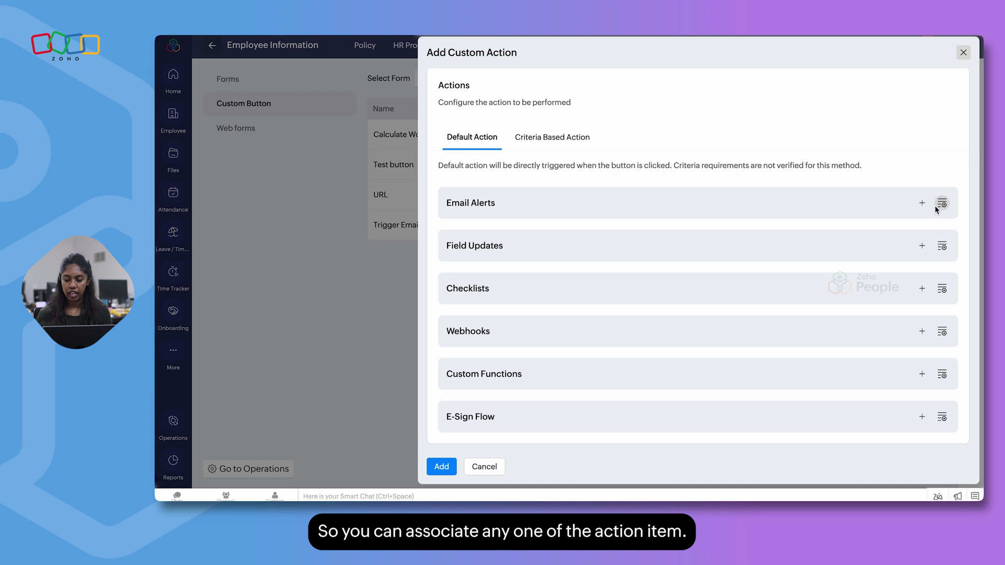
click(943, 207)
click(854, 257)
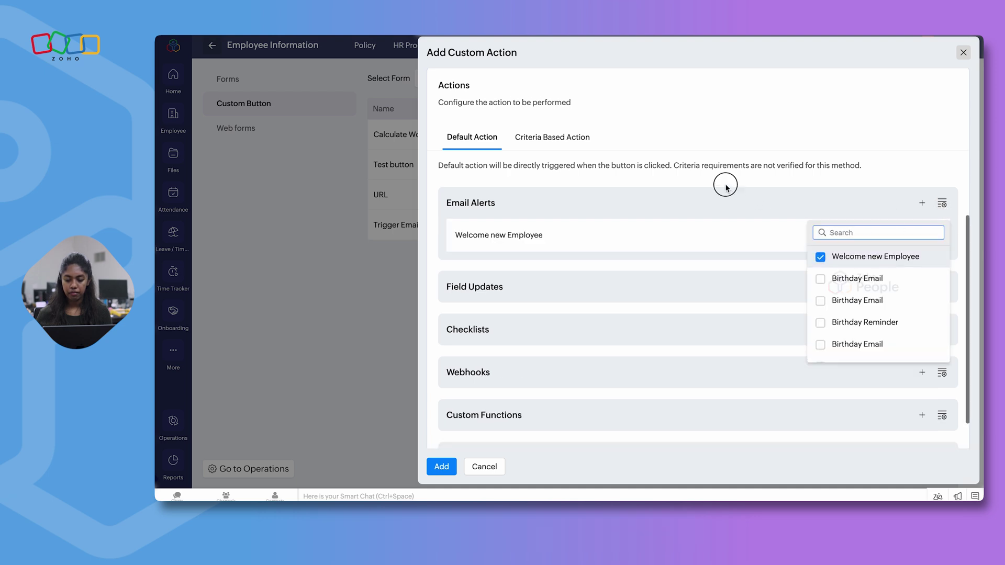
click(666, 260)
scroll(667, 260, up, 10)
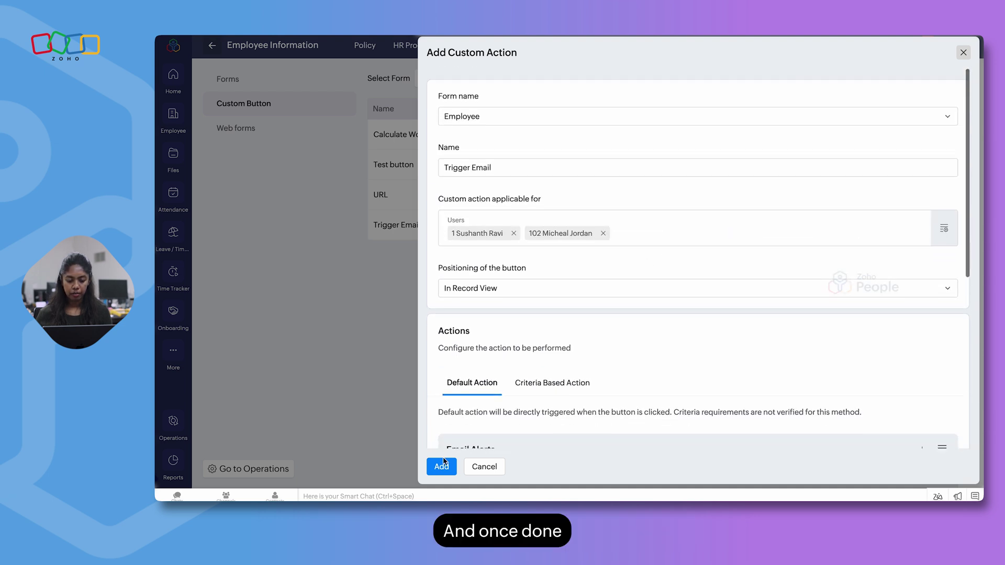
click(443, 467)
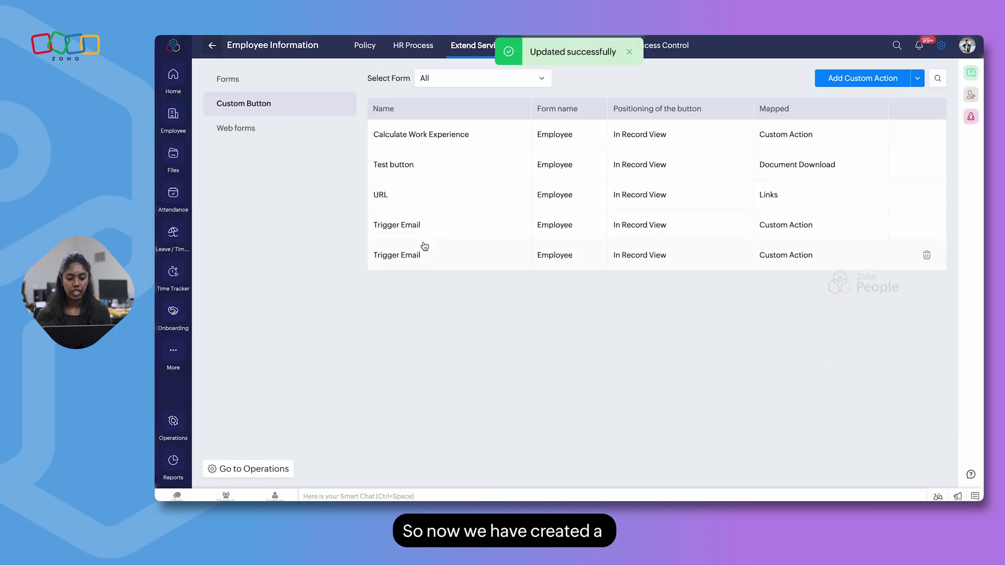
Go to the employee list in Operations, reload it, and open the first employee's record.
key(super+r)
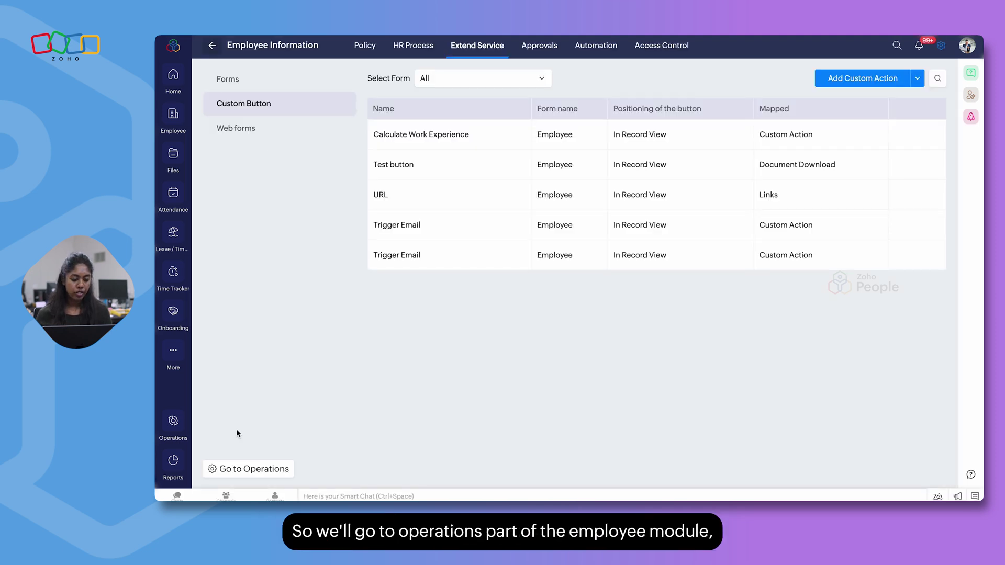
click(258, 473)
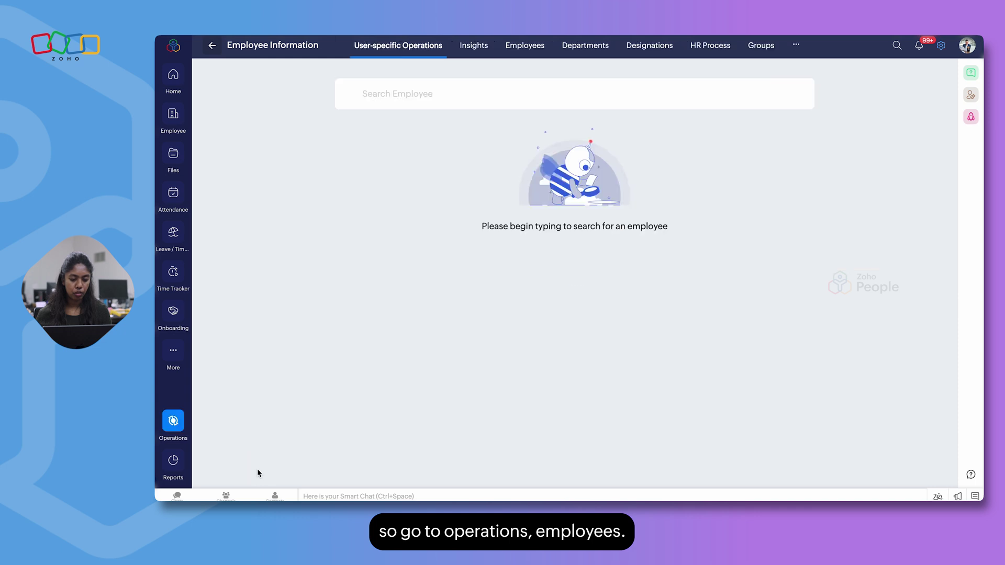
click(532, 54)
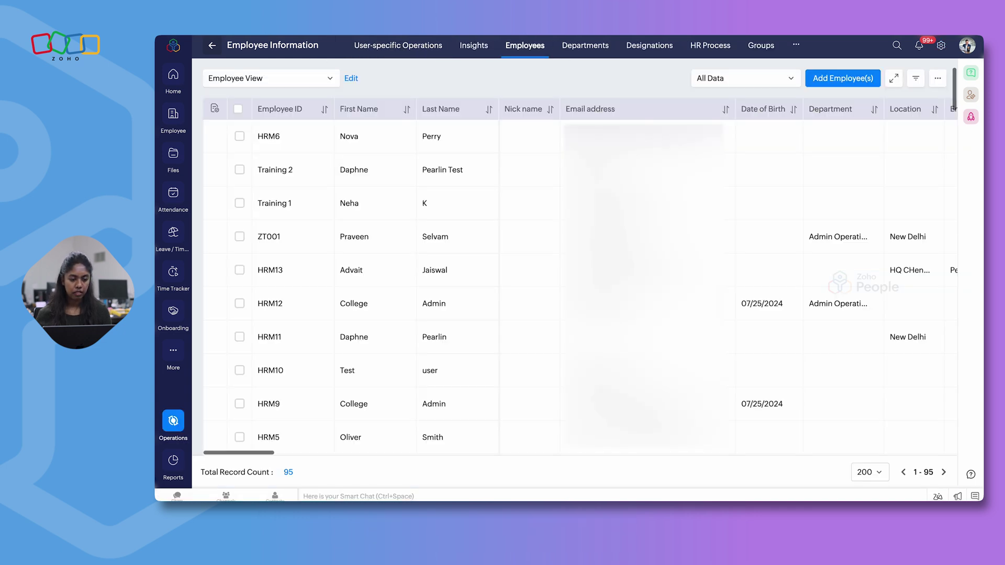
key(super+r)
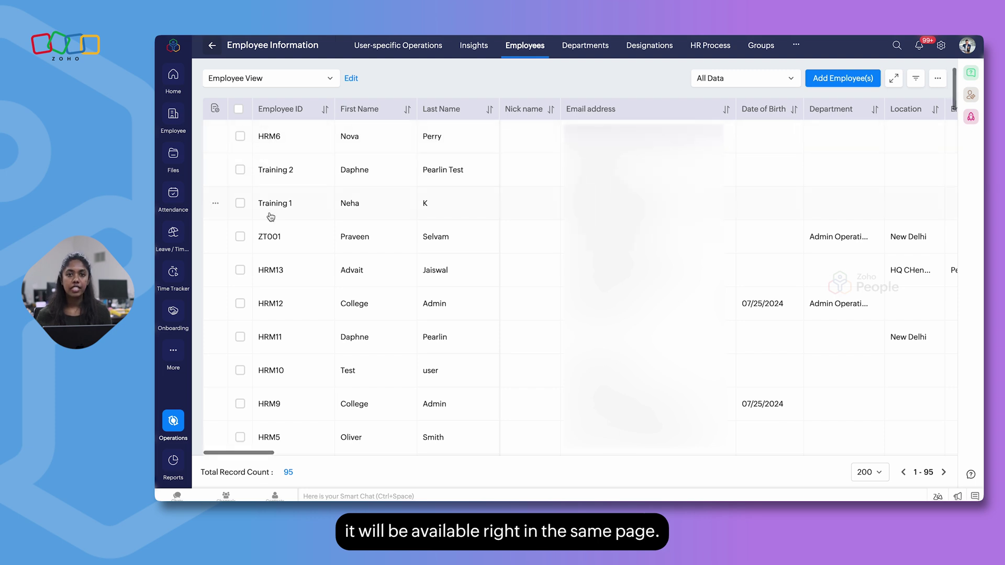
click(438, 140)
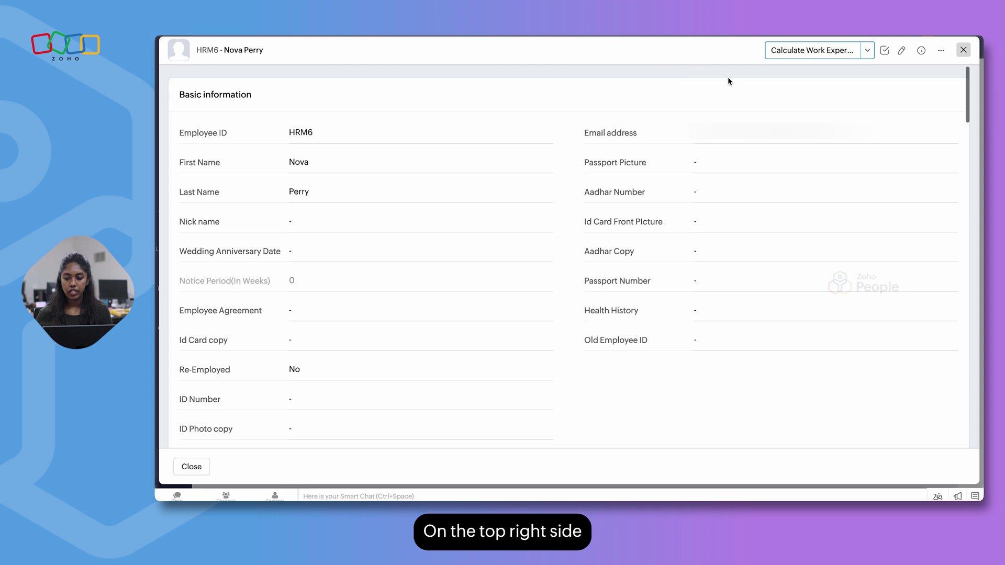
Run the Trigger Email custom button on the employee record, view its mail alert, and cancel the confirmation.
click(867, 51)
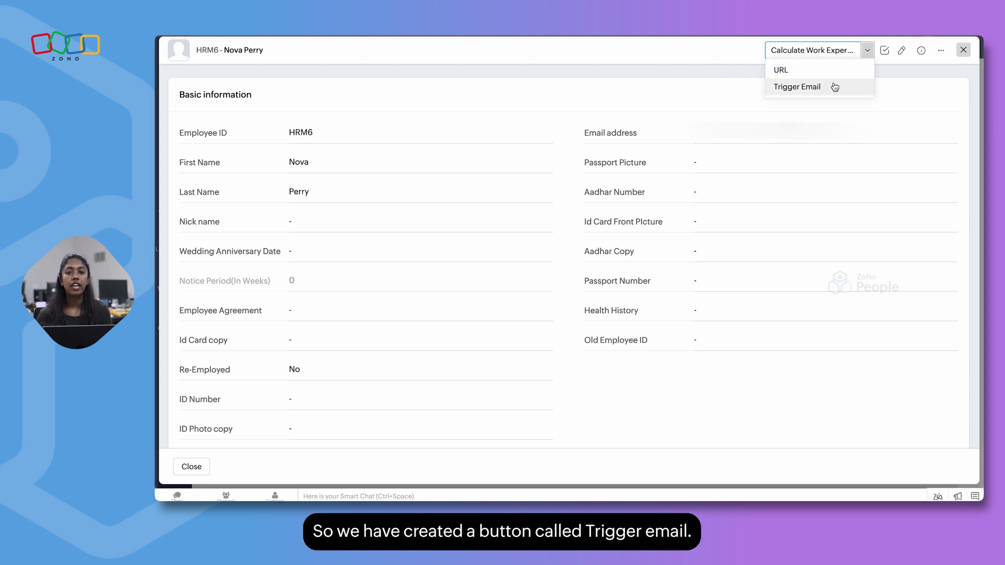
click(799, 89)
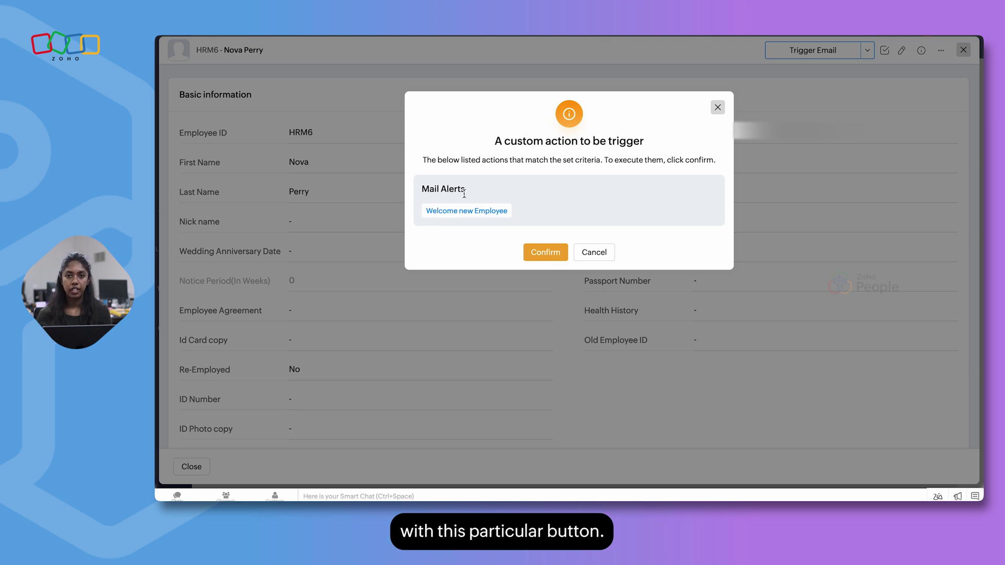
click(597, 255)
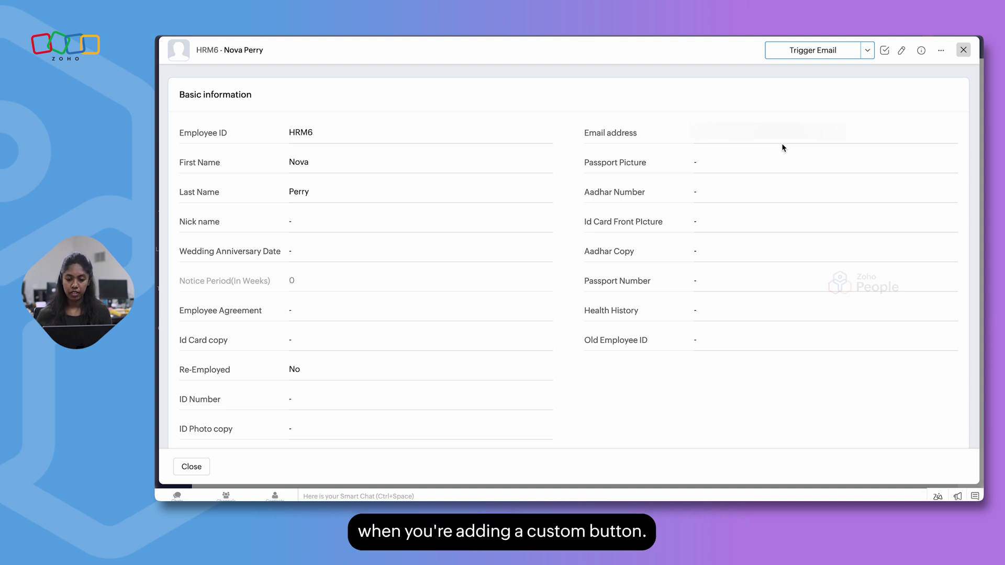
Close the employee record and return to the Custom Button settings under Employee Information's Extend Service.
click(963, 50)
click(941, 47)
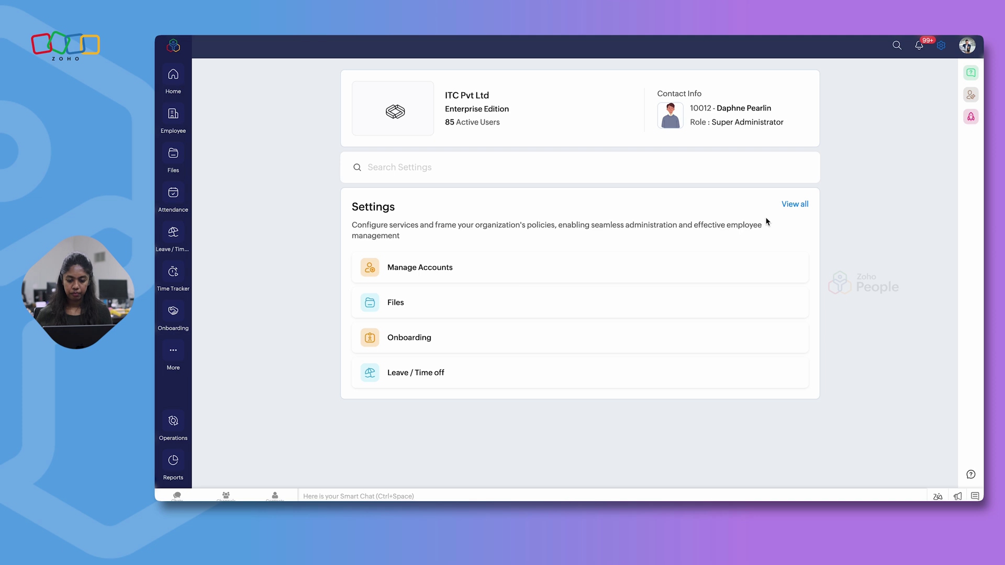
click(795, 204)
click(458, 171)
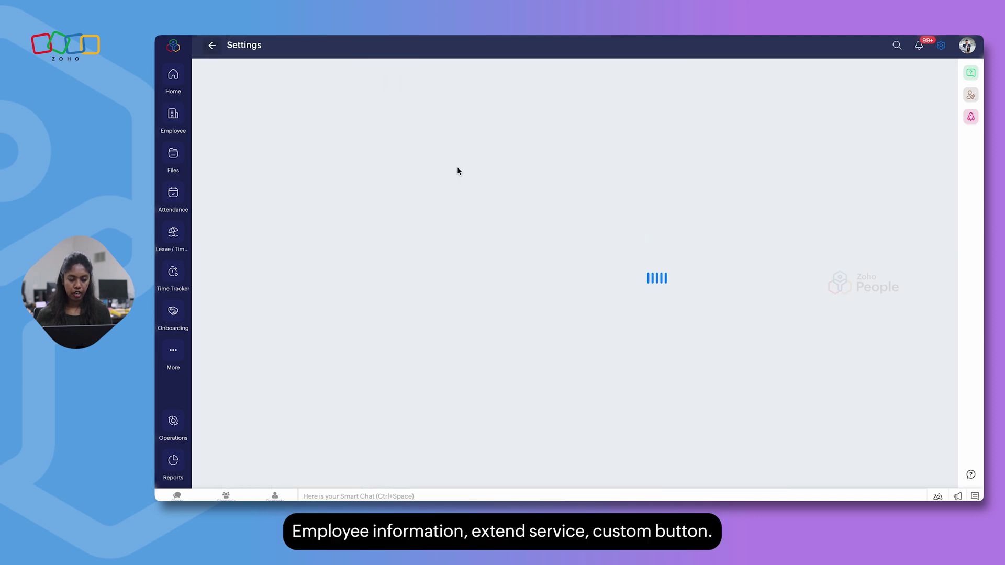
click(494, 51)
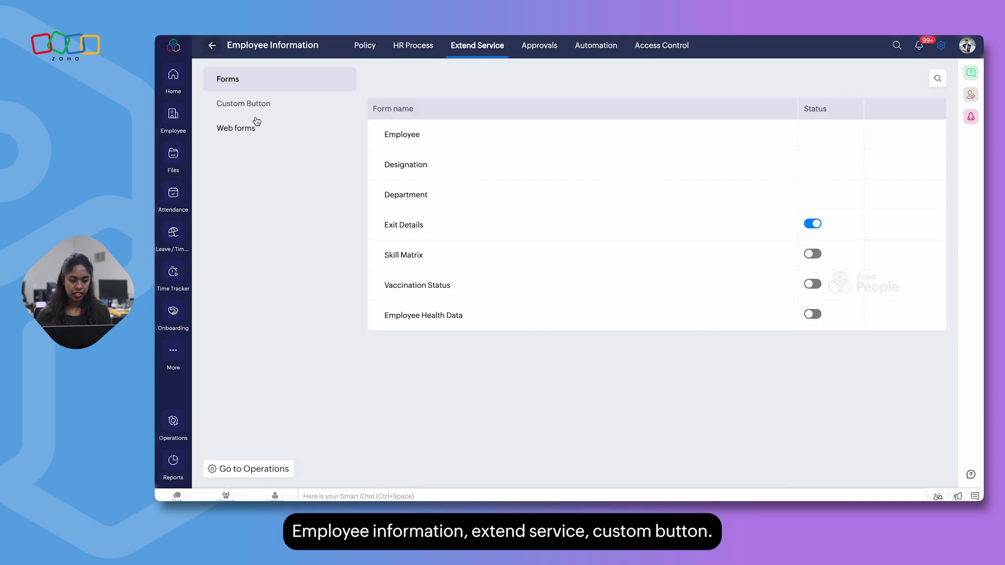
click(251, 105)
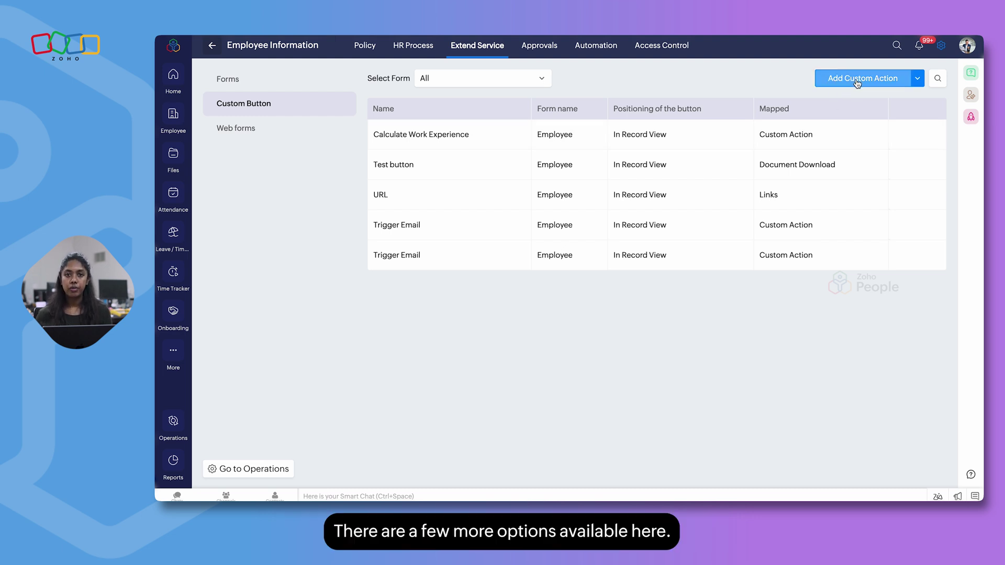
Start a document download button for the Employee form and name it Experience Letter Download.
click(917, 78)
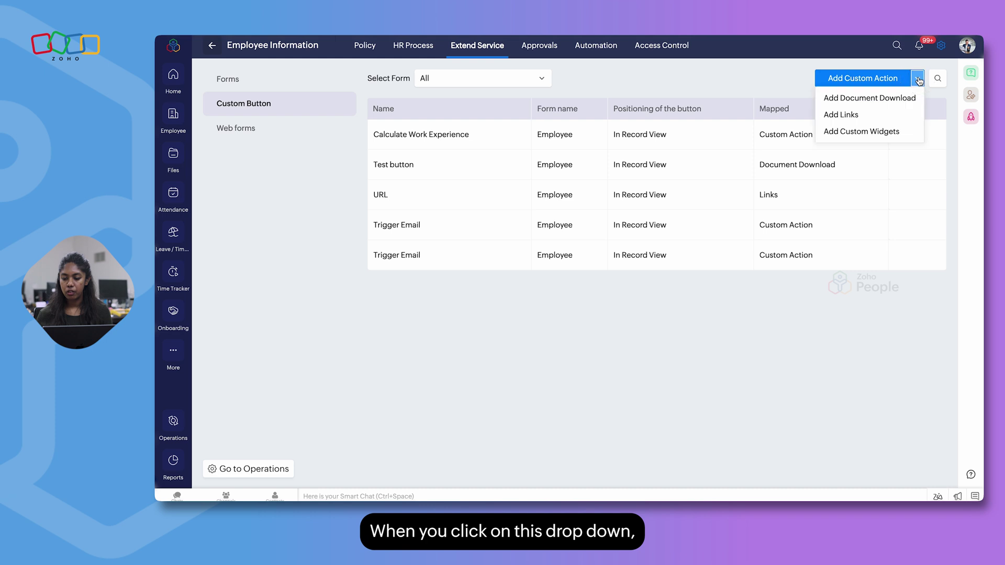
click(868, 99)
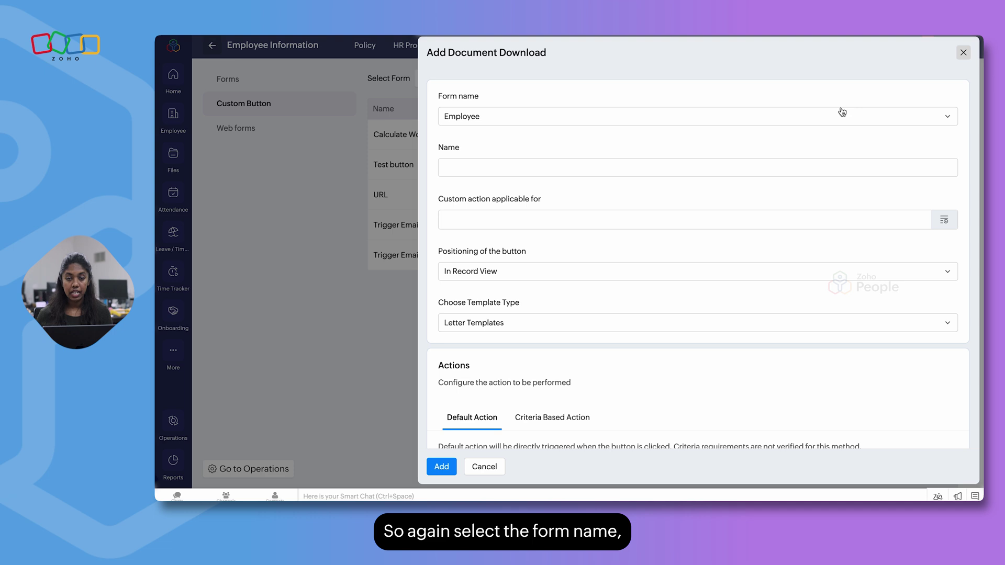
click(504, 166)
text(Experience Letter Download)
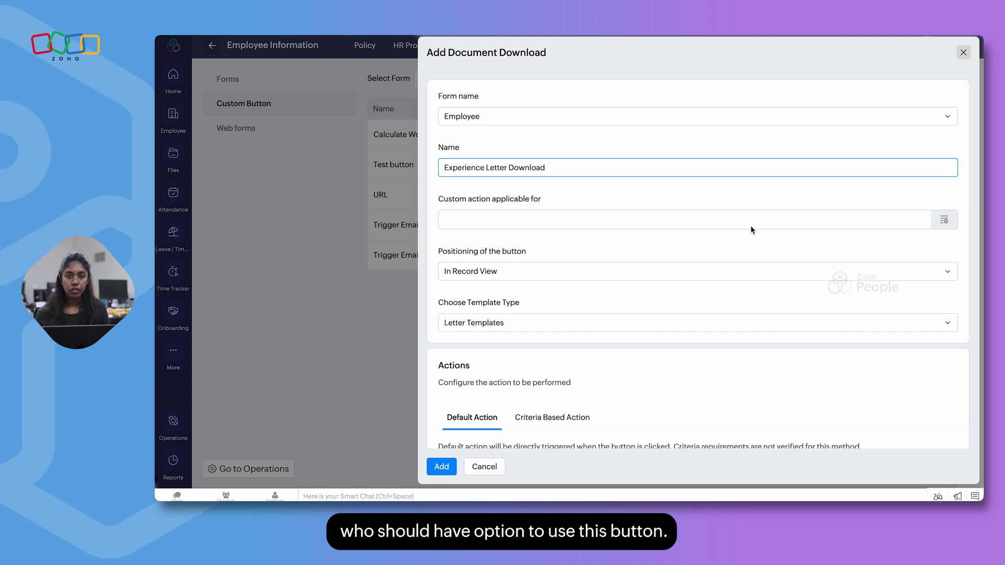
Make the Experience Letter Download button applicable to the first and third users in the employee list.
click(944, 219)
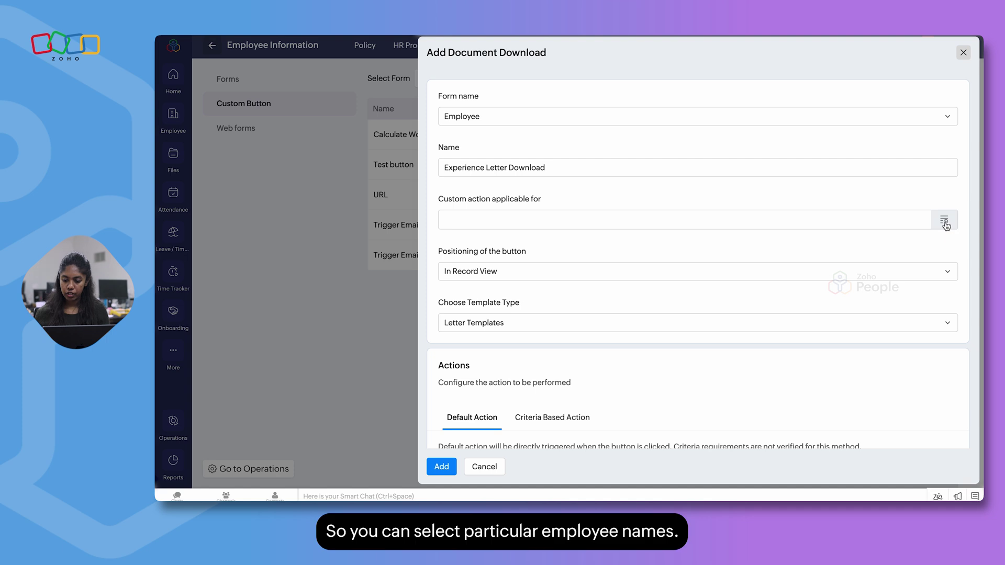
click(833, 278)
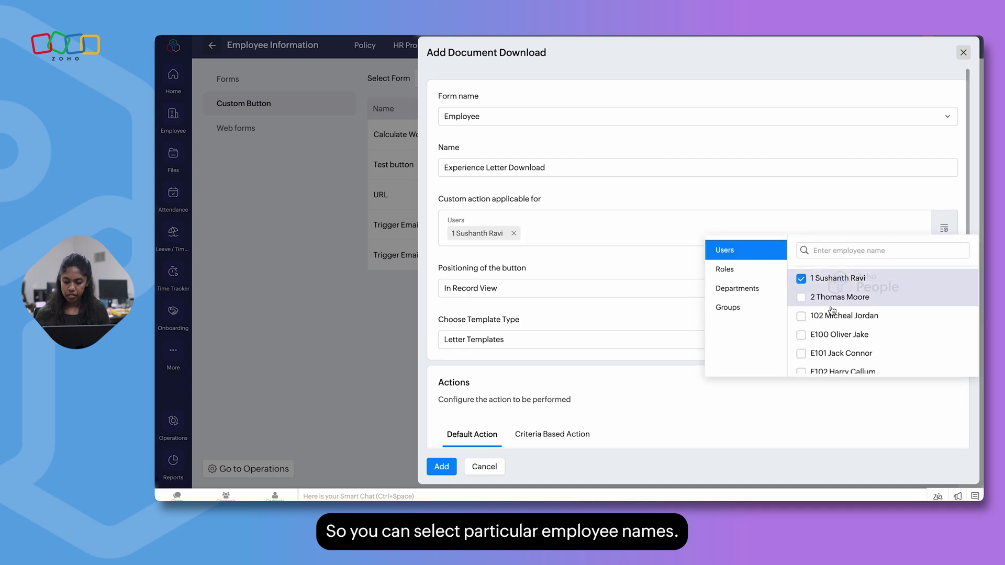
click(829, 317)
click(618, 269)
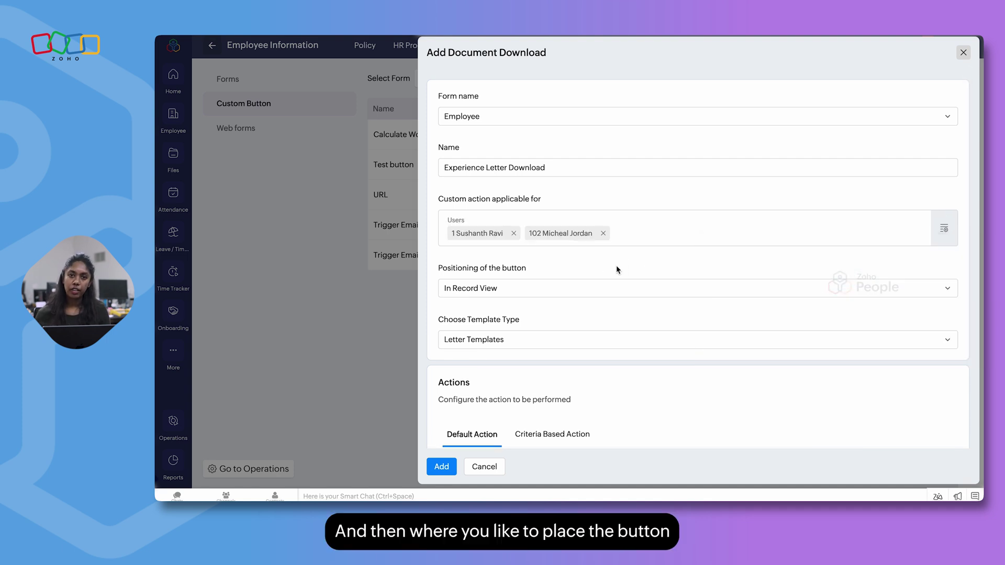
Set the document download button's template type to Mail Merge Template.
scroll(568, 311, down, 3)
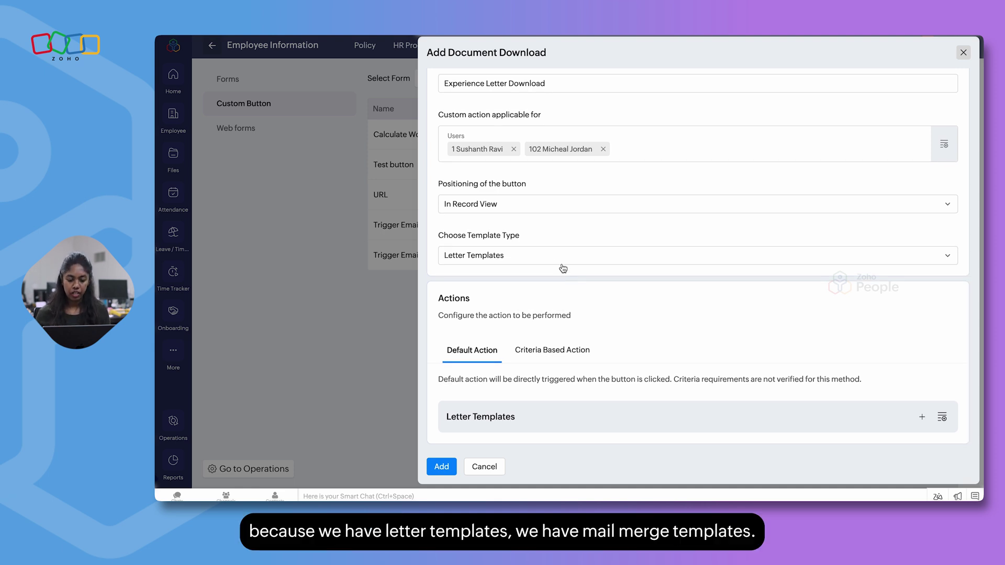
click(548, 259)
click(515, 297)
scroll(593, 331, down, 1)
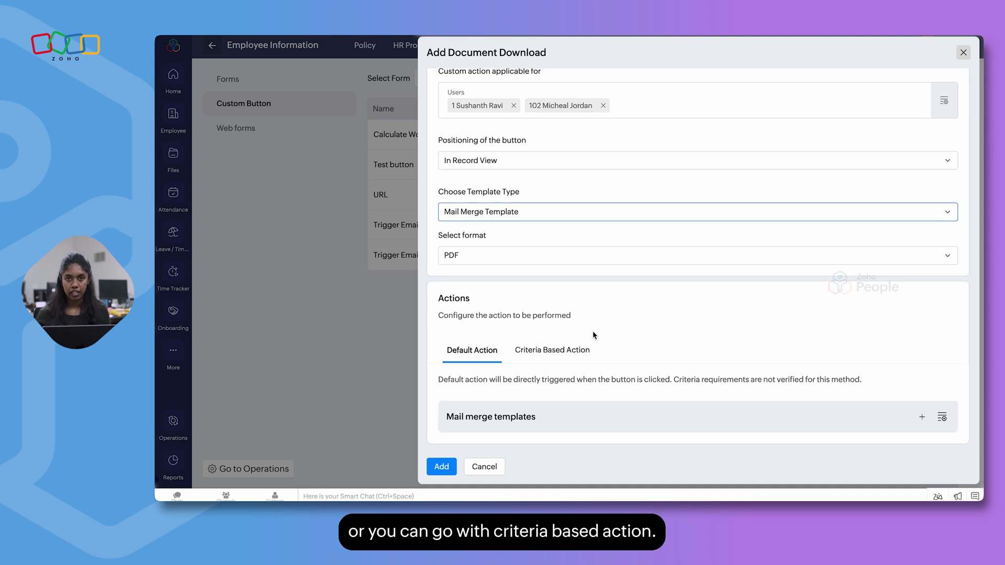
Assign the existing Experience Letter mail merge template as the default action and add the document download button.
click(943, 418)
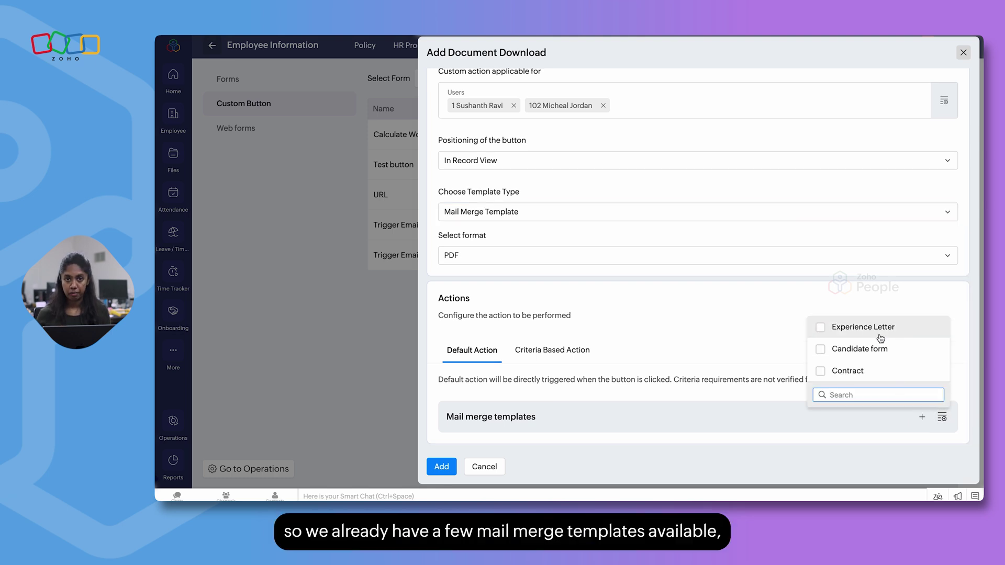
click(821, 327)
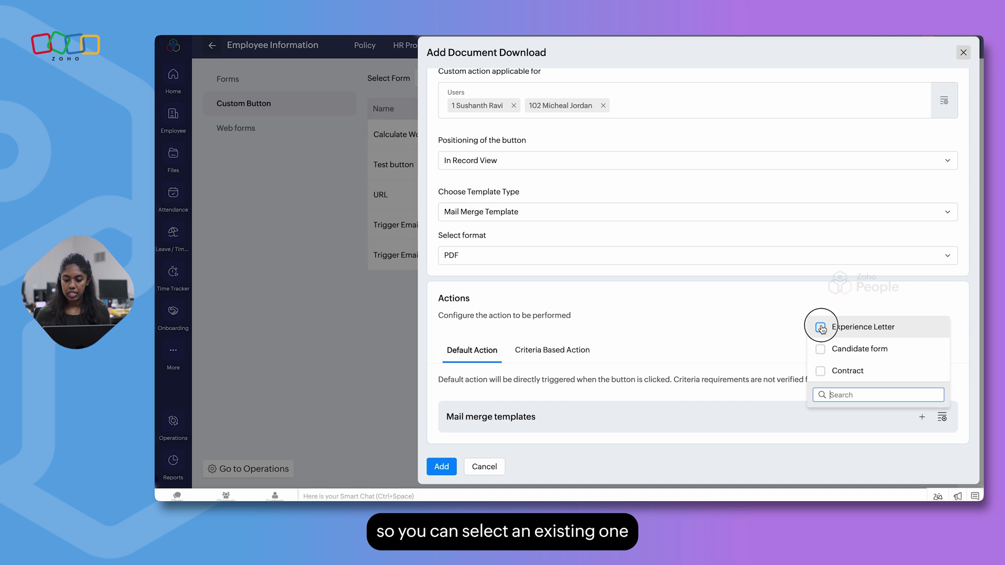
click(738, 348)
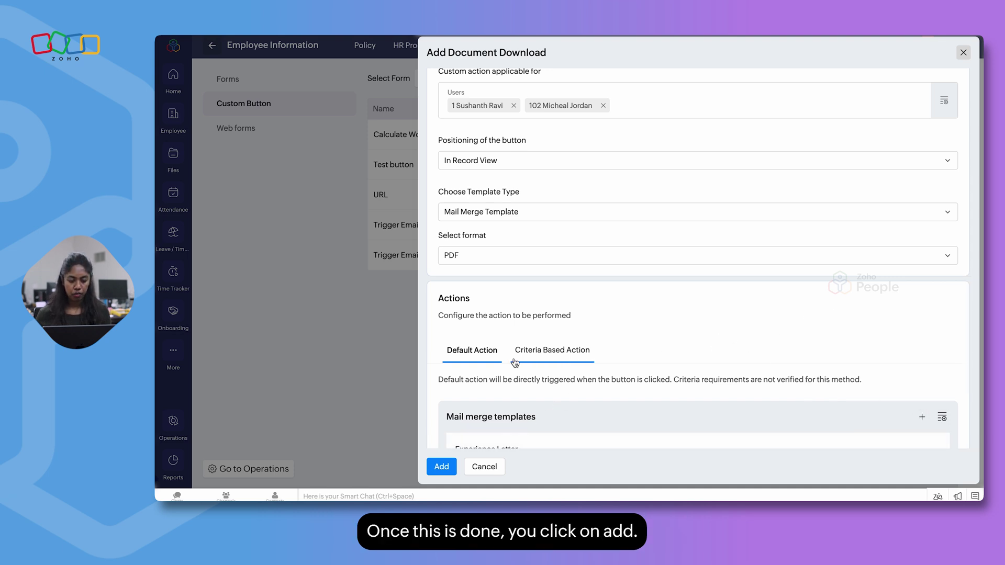
scroll(514, 361, up, 3)
click(443, 471)
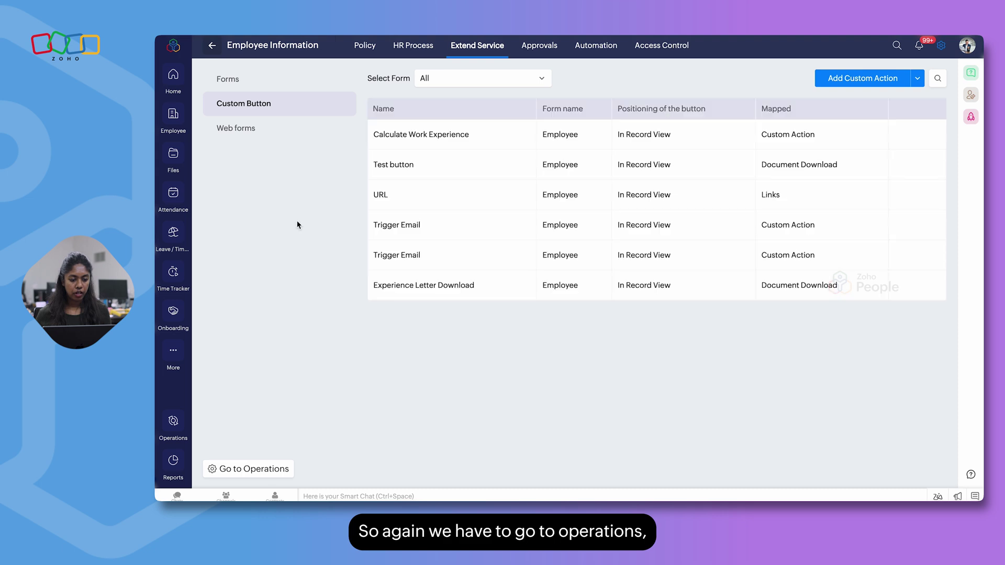
Go to the employee list in Operations and open the first employee's record.
click(252, 469)
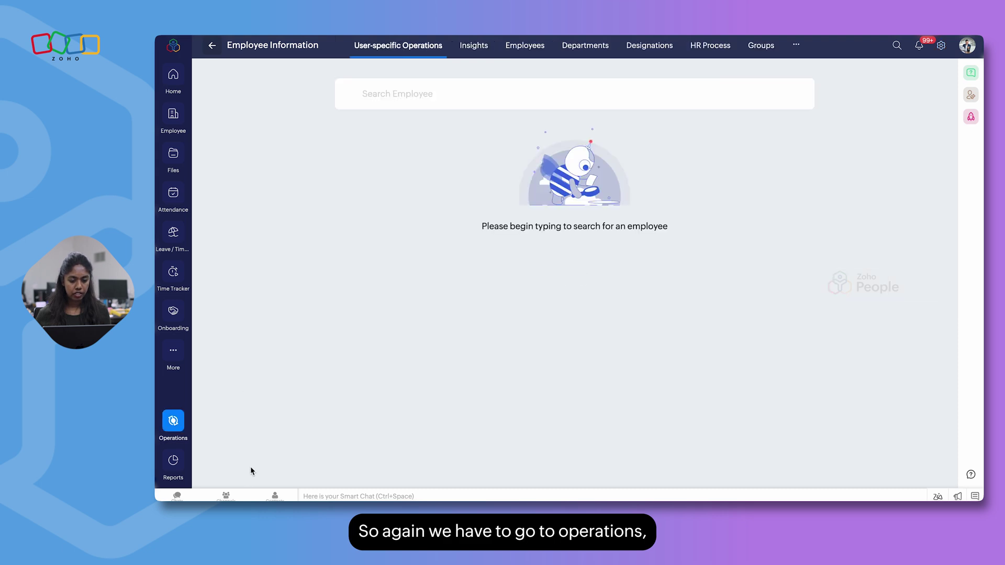
click(525, 47)
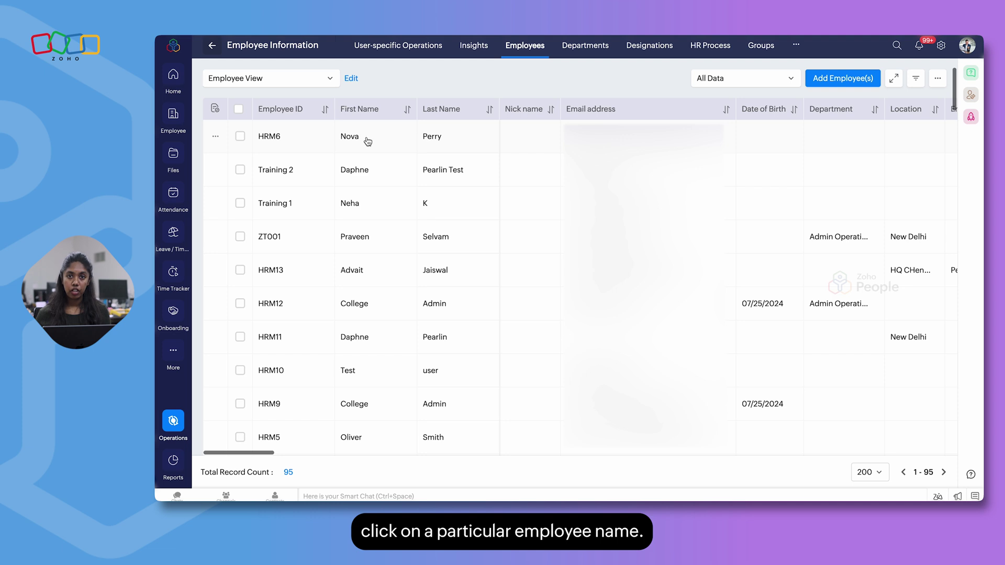
click(367, 138)
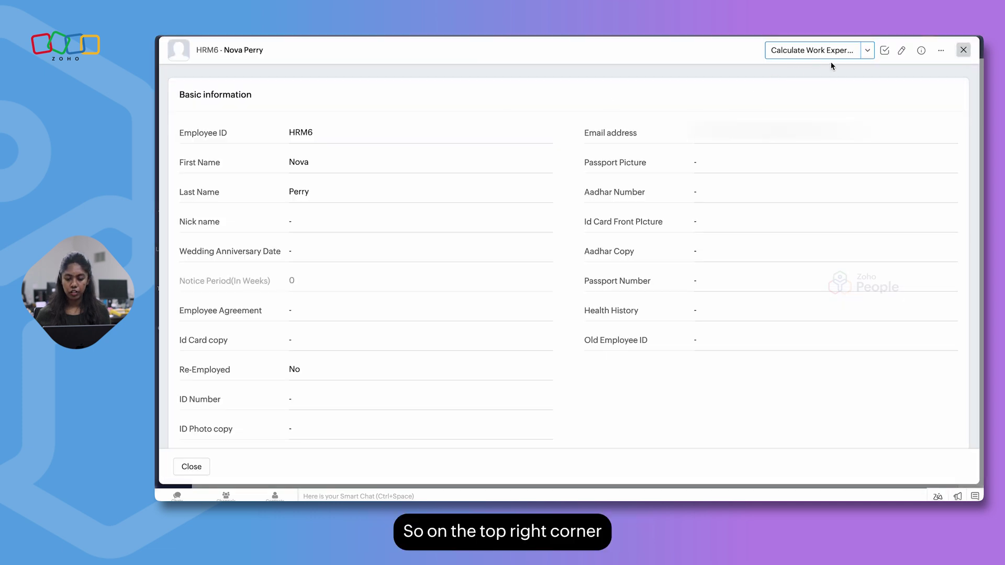
Run the Experience Letter Download button on the employee record, view the downloaded PDF, and return to the record.
click(867, 57)
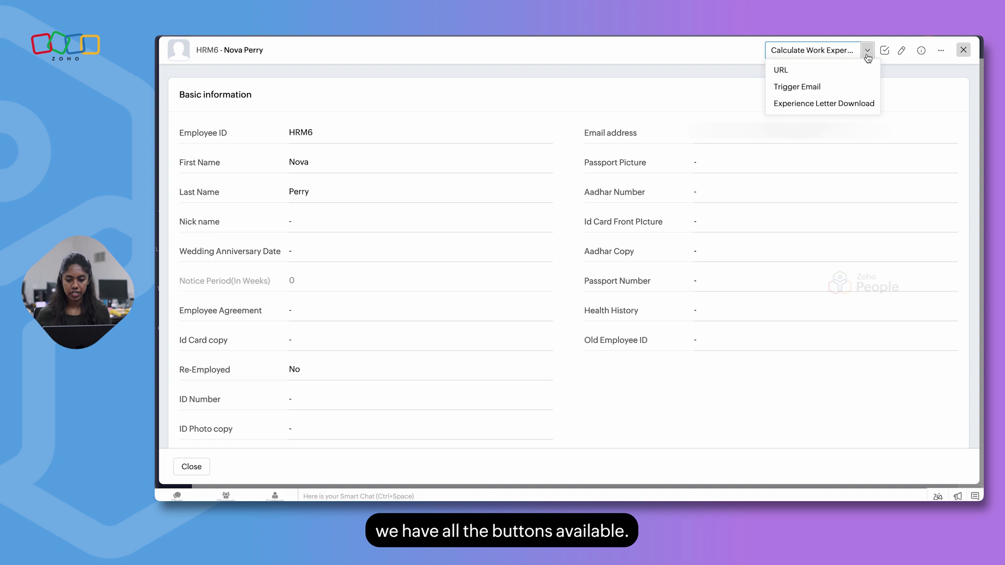
click(799, 106)
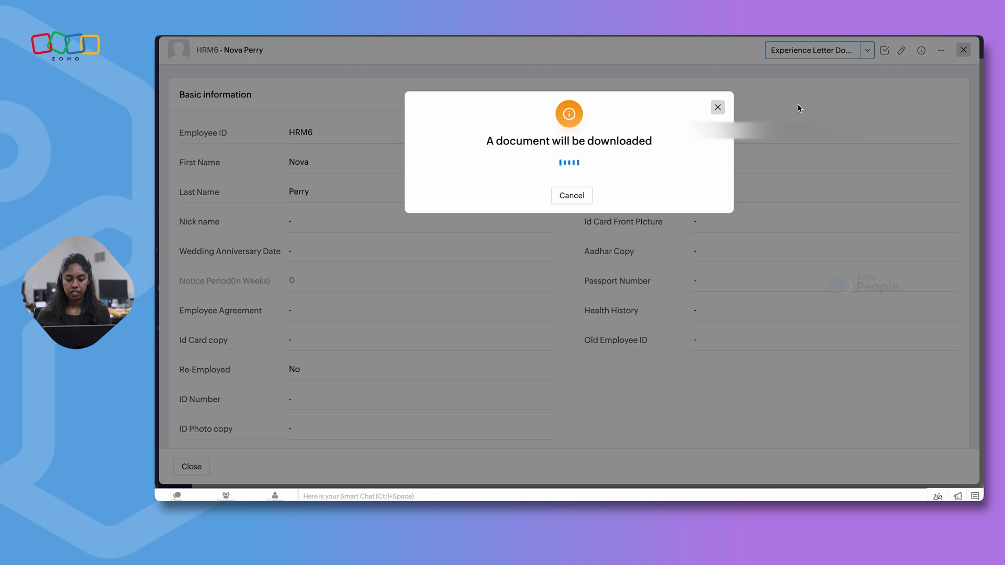
click(544, 201)
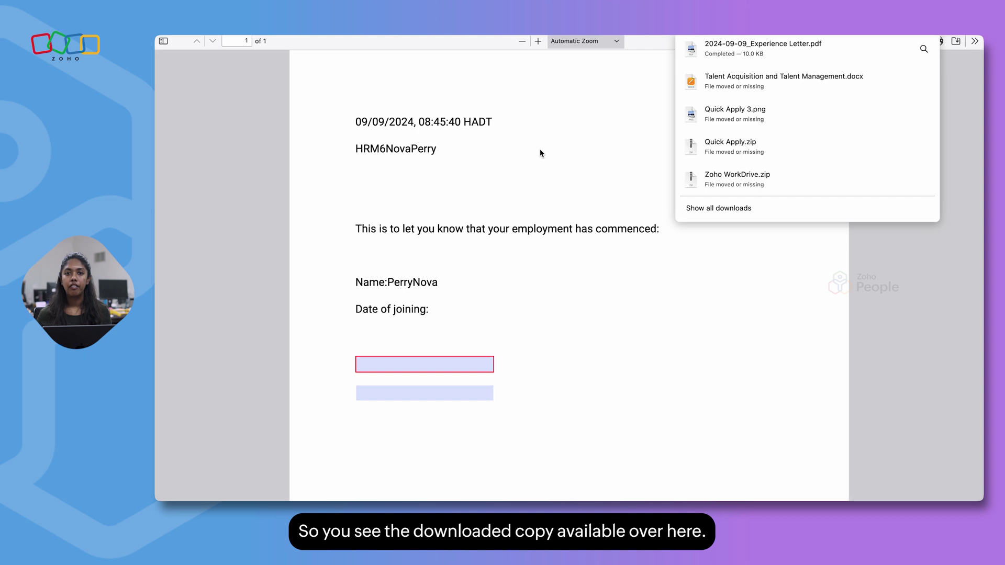
click(266, 130)
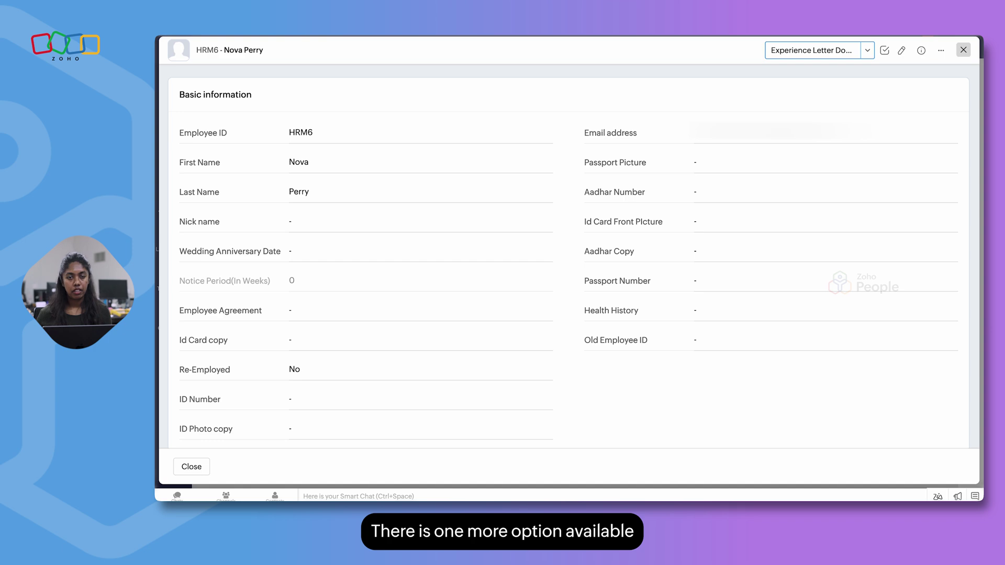
Close the employee record and return to the Custom Button settings under Employee Information's Extend Service.
click(963, 49)
click(941, 46)
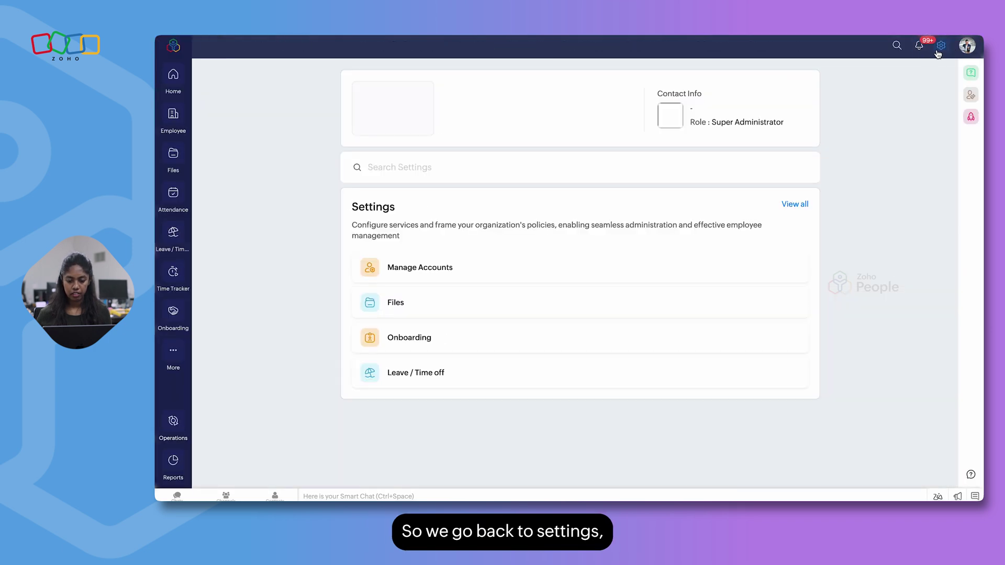
click(803, 209)
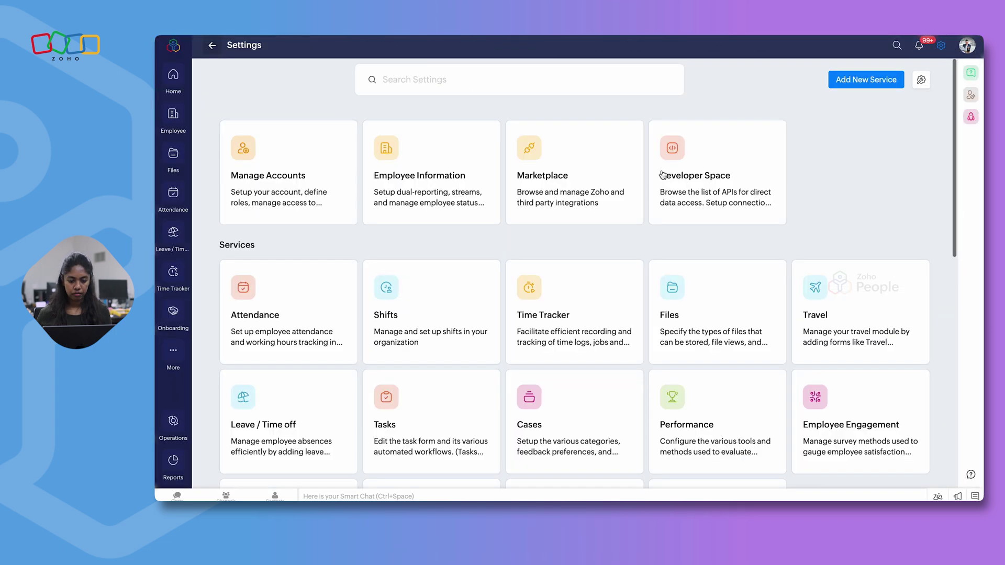
click(440, 170)
click(478, 52)
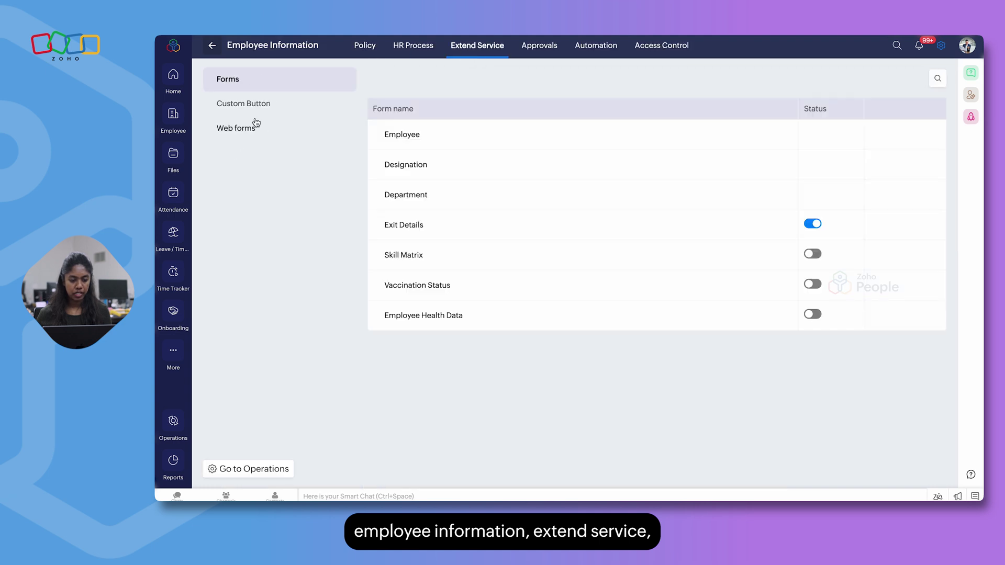
click(249, 105)
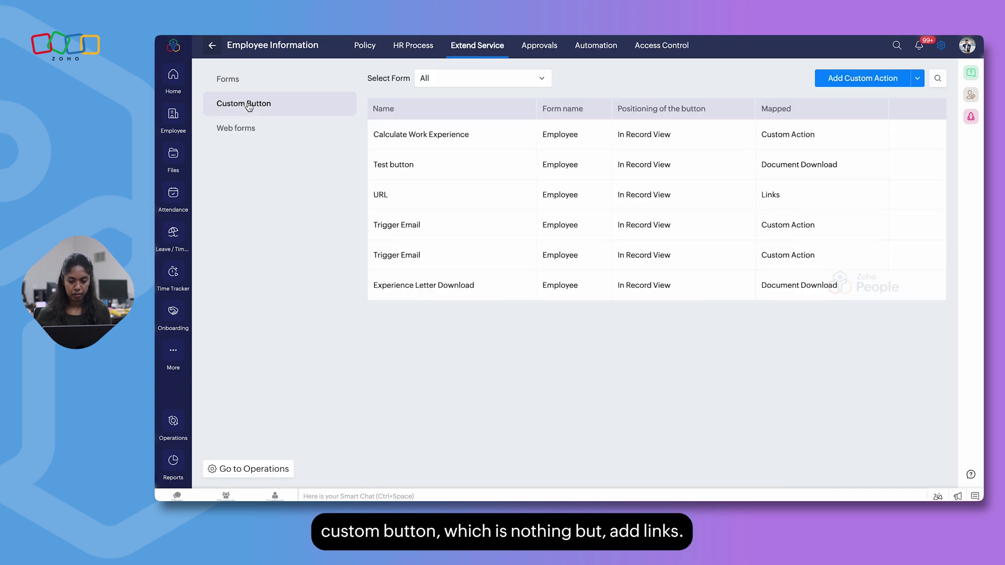
Start a links button for the Employee form and name it Link.
click(917, 82)
click(842, 114)
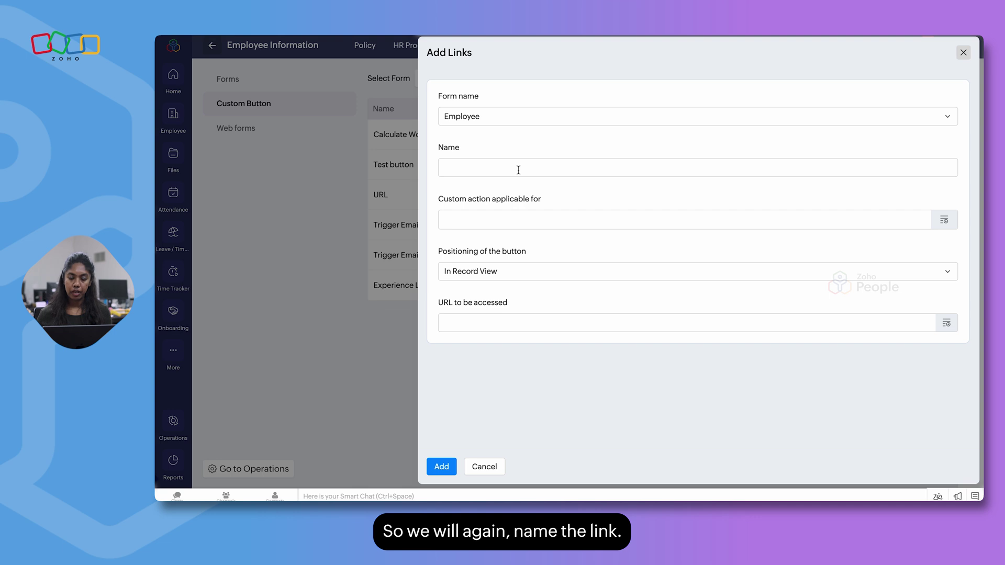
click(475, 169)
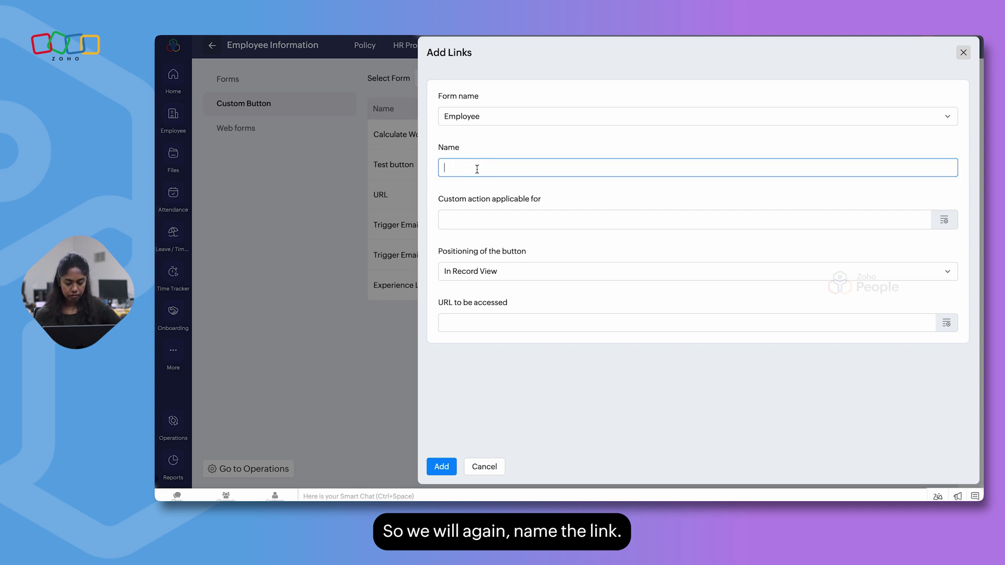
text(Link)
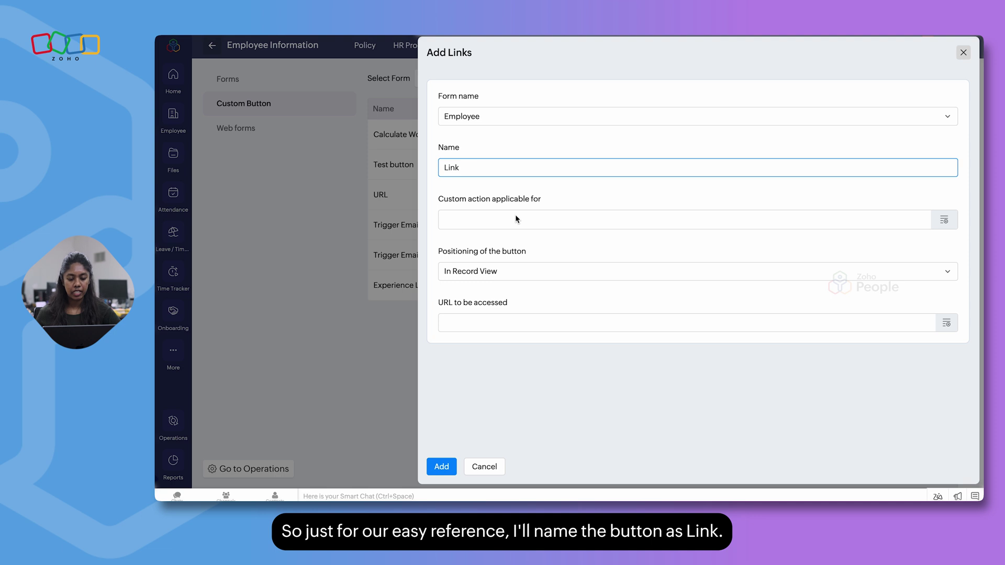
Make the Link button applicable to the first and third users in the employee list.
click(951, 224)
click(801, 278)
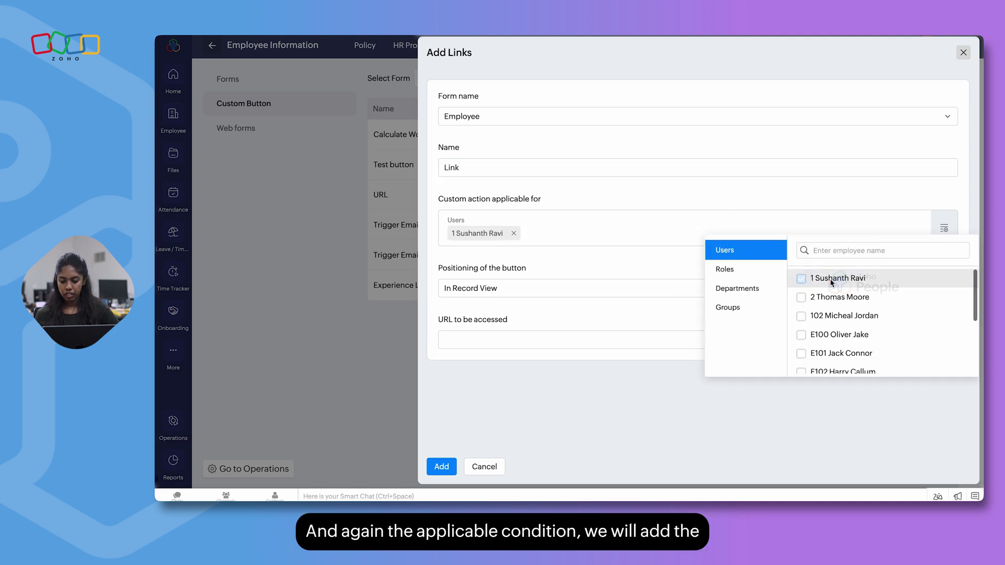
click(811, 317)
click(605, 268)
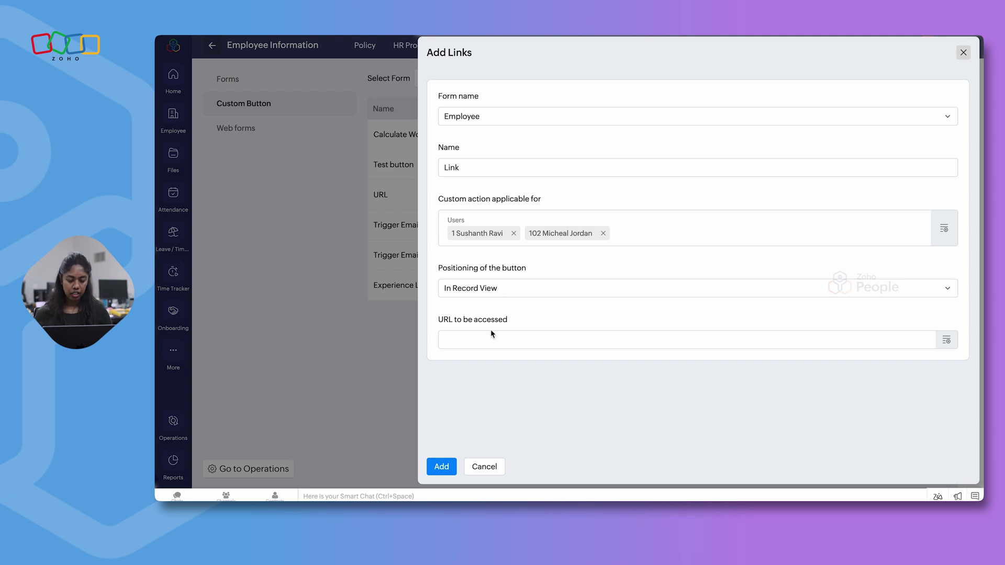
Position the Link button In Record Listing and assign it to the Employee View.
click(510, 293)
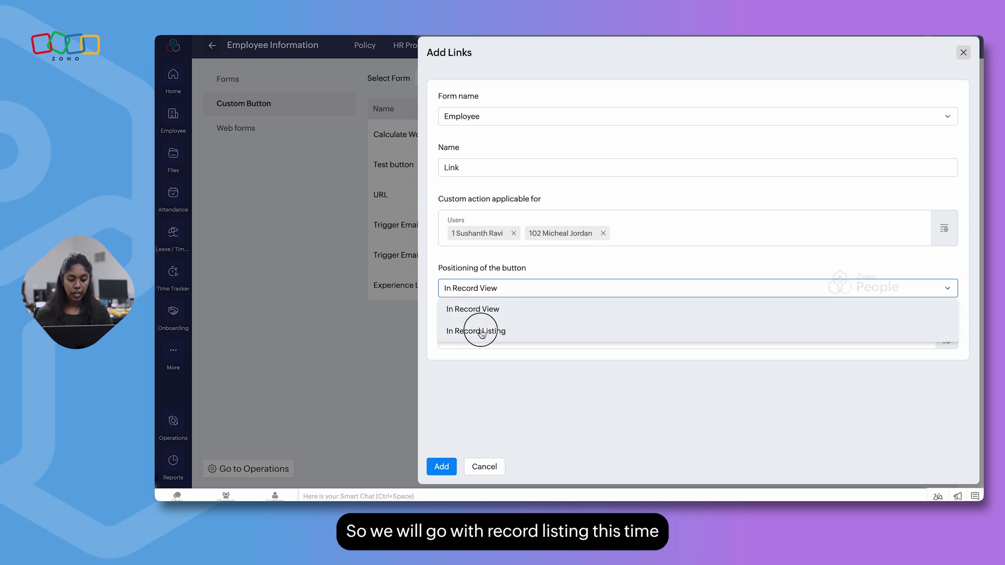
click(478, 331)
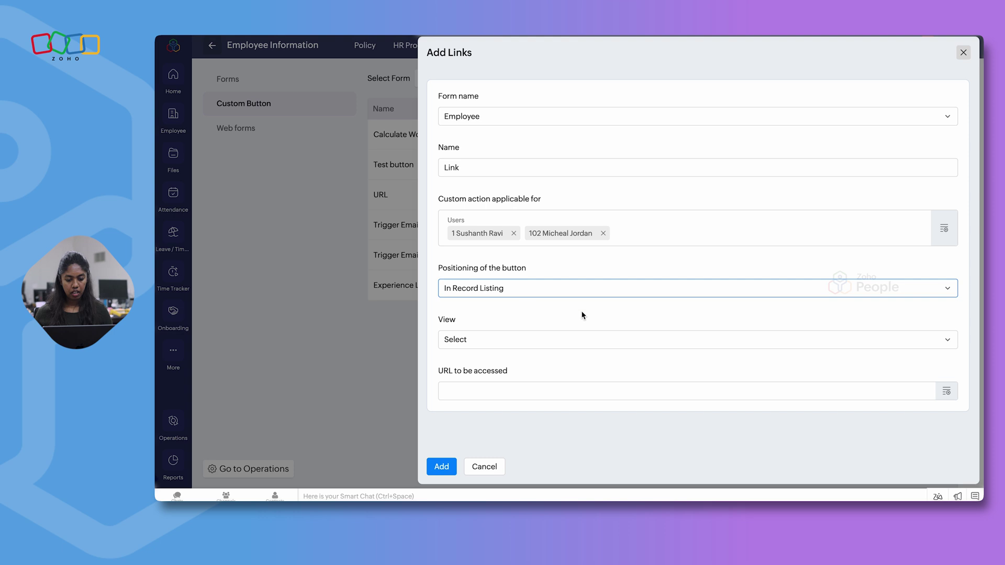
click(825, 341)
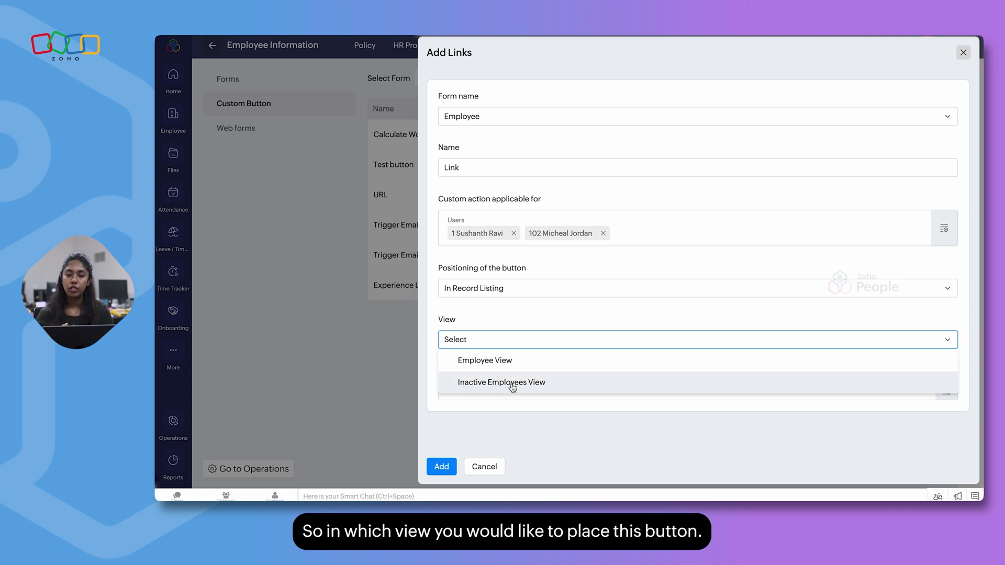
click(490, 361)
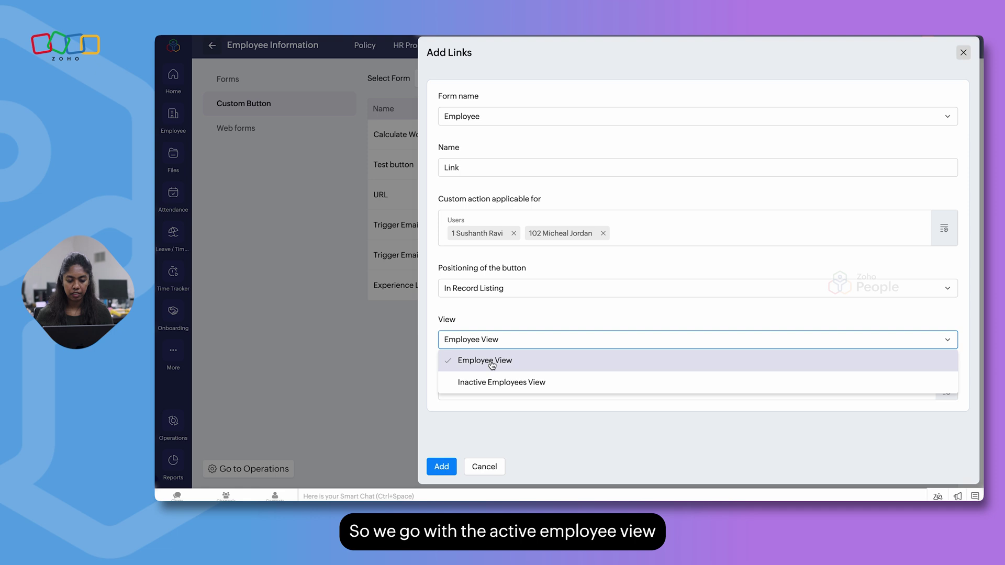
Paste the current page's address as the URL to be accessed, add the Link button, and reload the page.
click(752, 386)
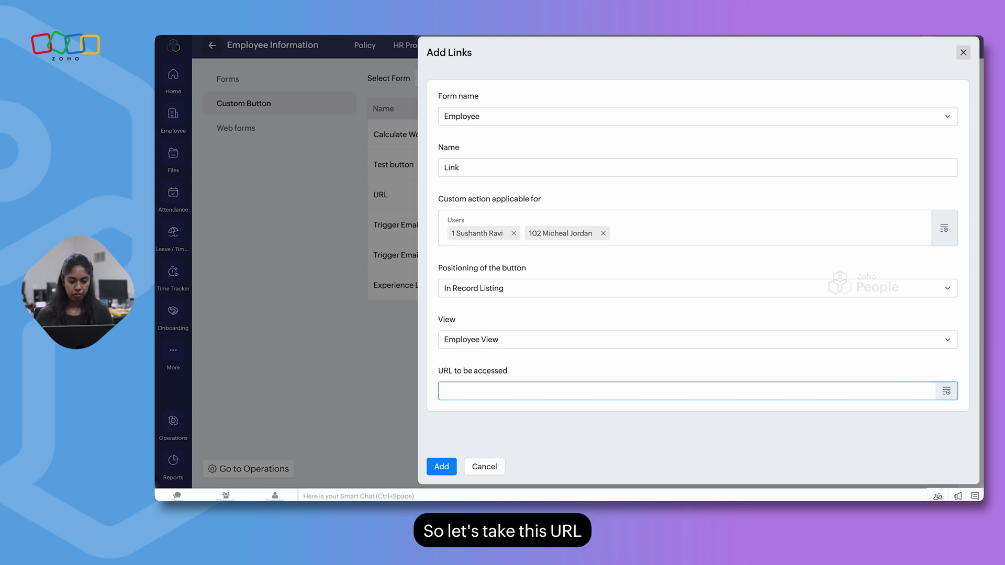
key(super+l)
click(495, 386)
key(super+v)
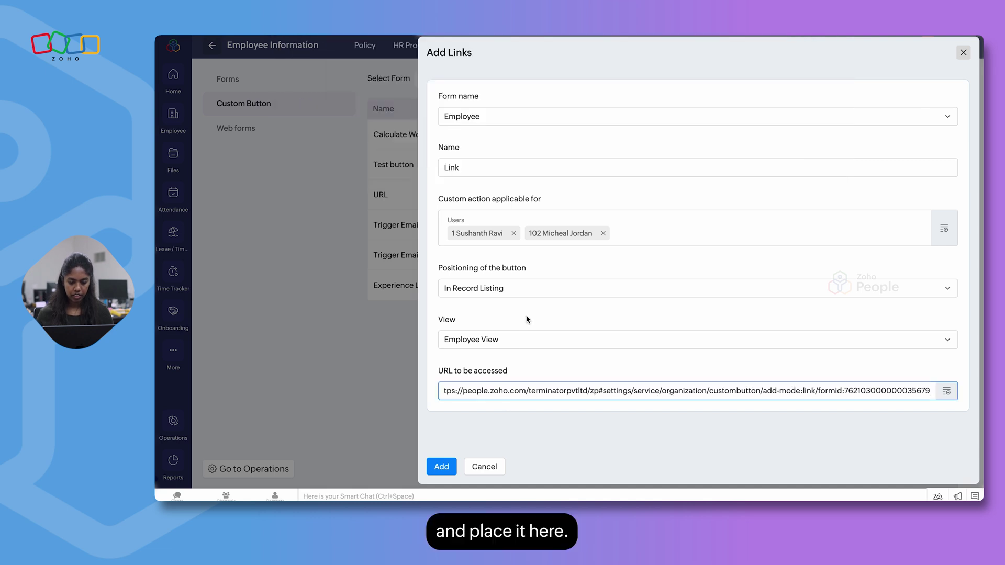
click(448, 465)
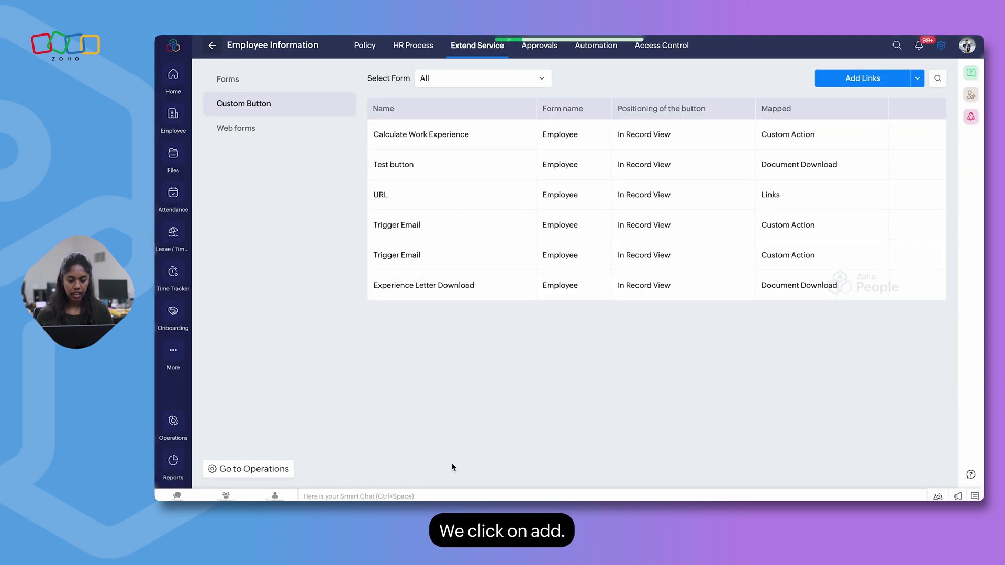
key(super+r)
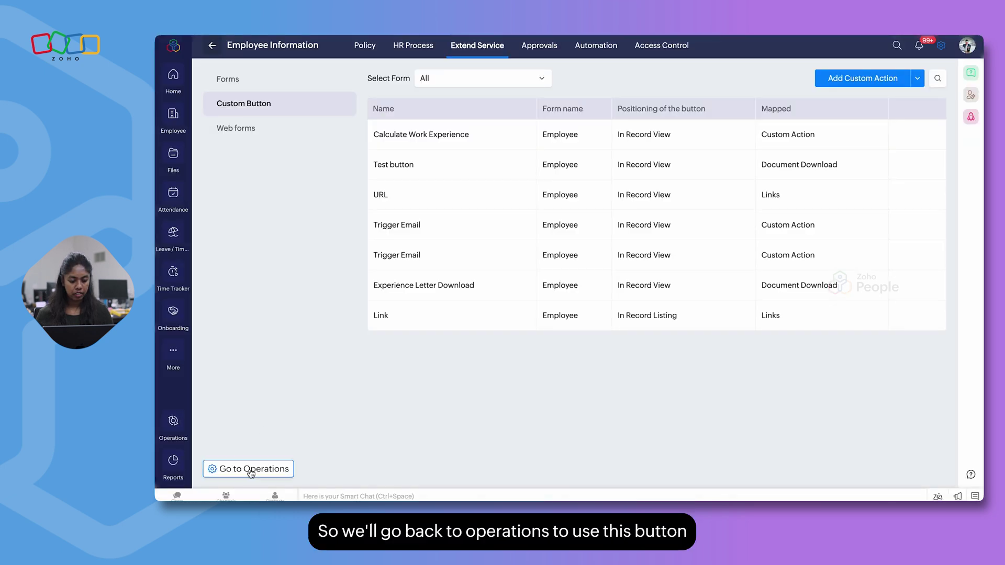
Return to the Operations employee list and open the first employee's record to try the link button.
click(249, 469)
click(525, 48)
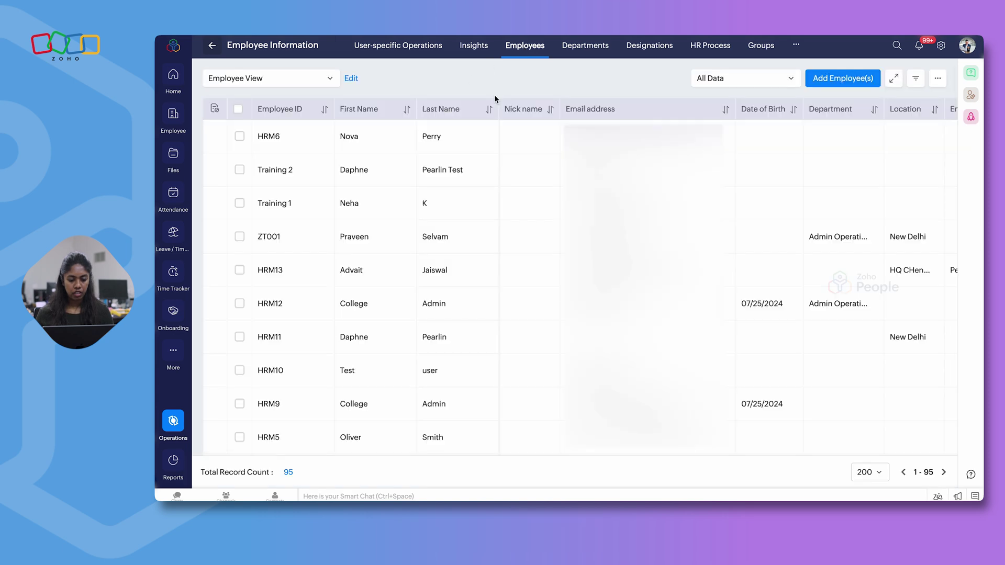
click(358, 140)
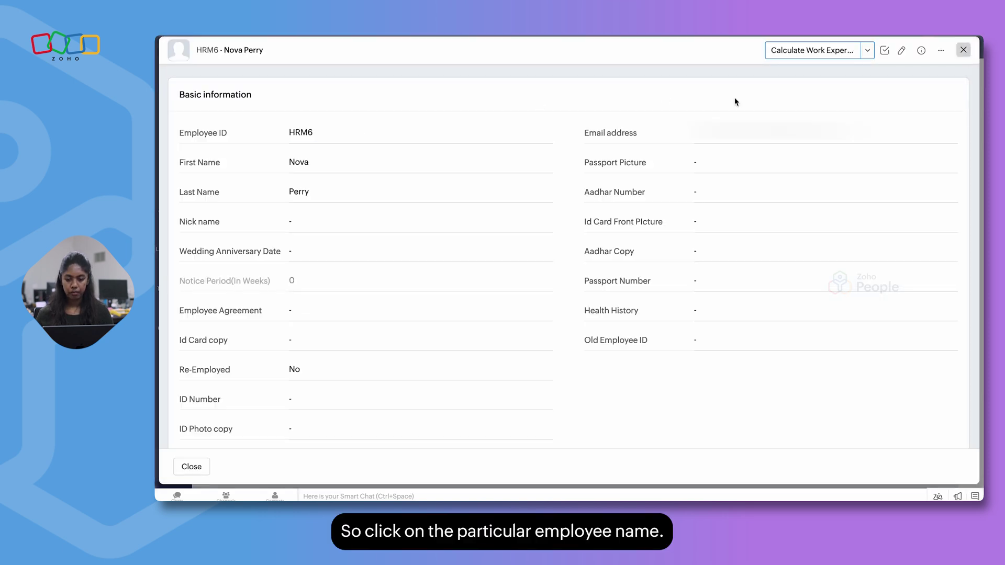
Run the URL custom button on the employee record and close the Add Links form it opens.
click(867, 52)
click(808, 75)
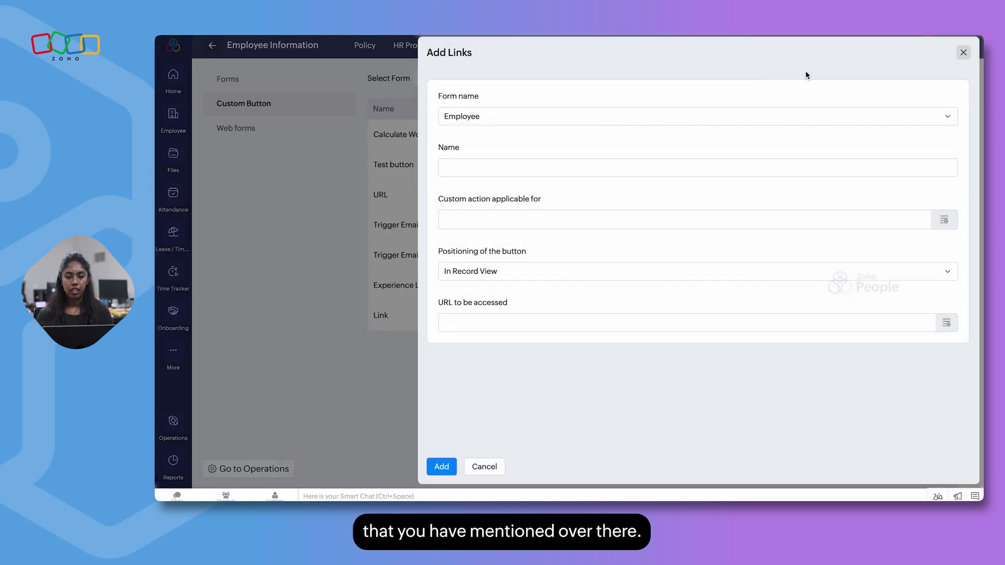
click(964, 53)
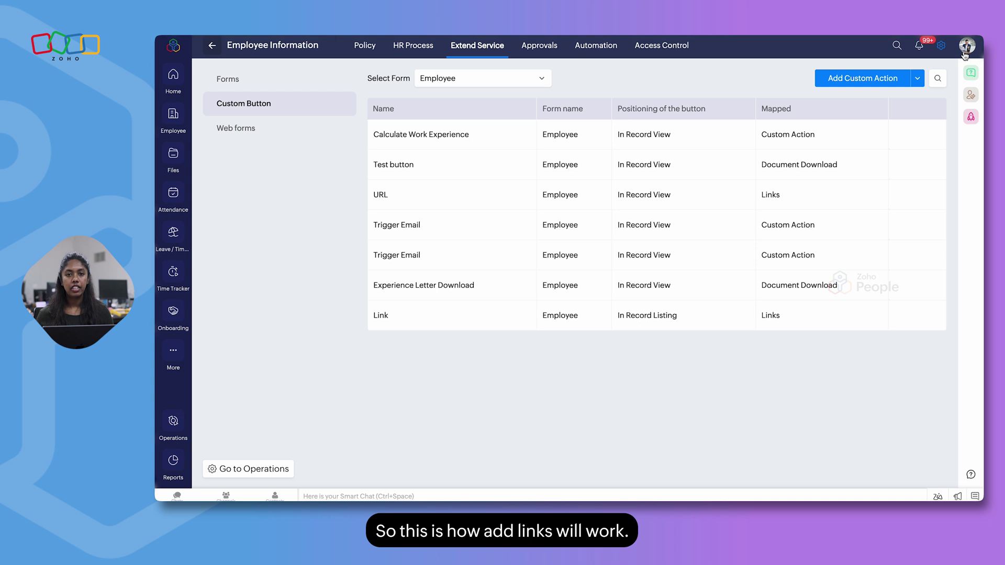